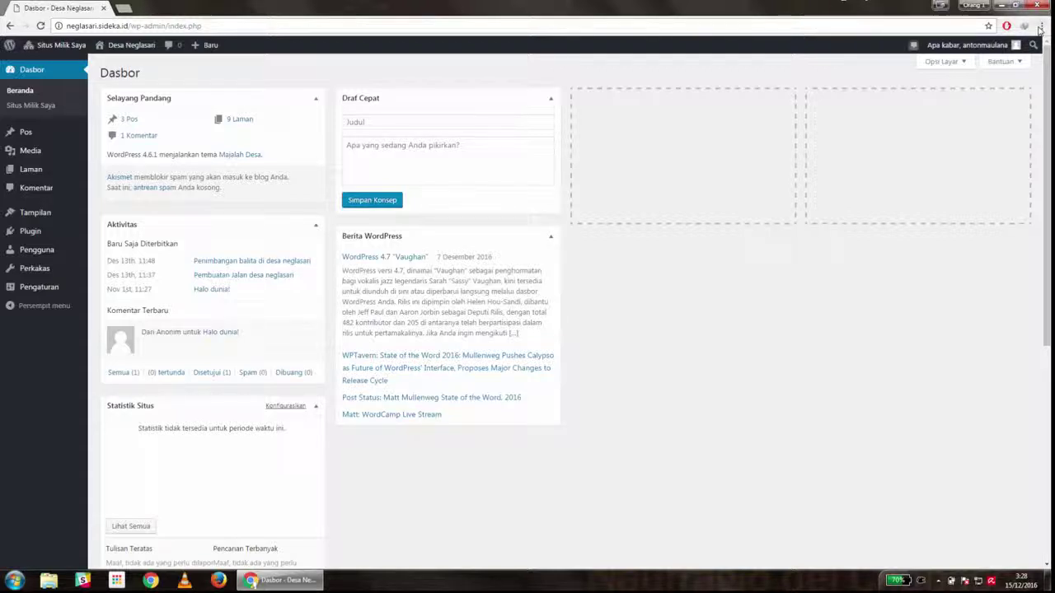
Open neglasari.sideka.id in a new incognito window and go to the post "Pembuatan Jalan desa neglasari"
left_click(1040, 27)
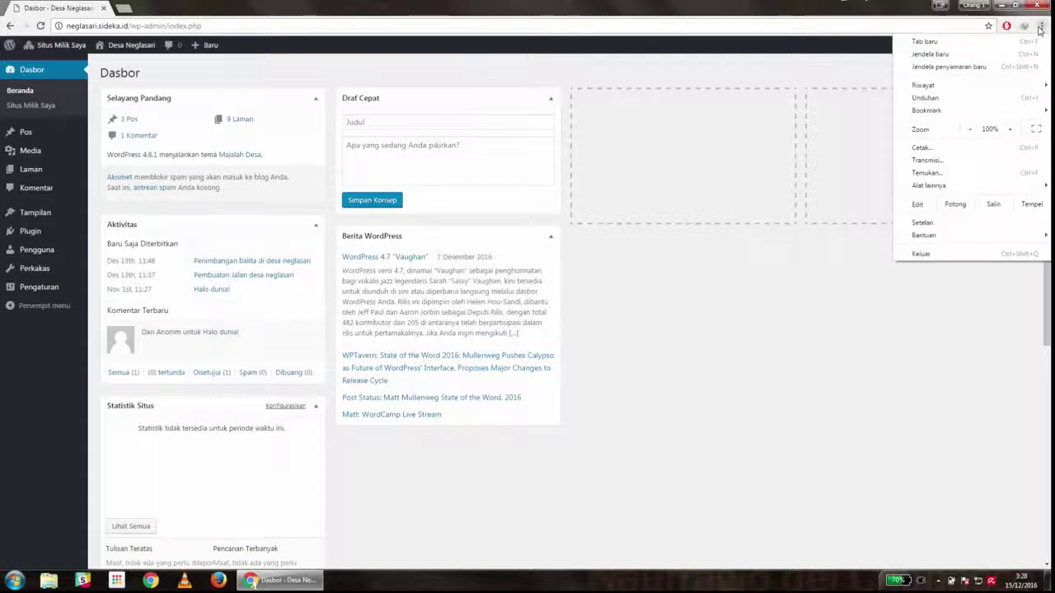
left_click(986, 68)
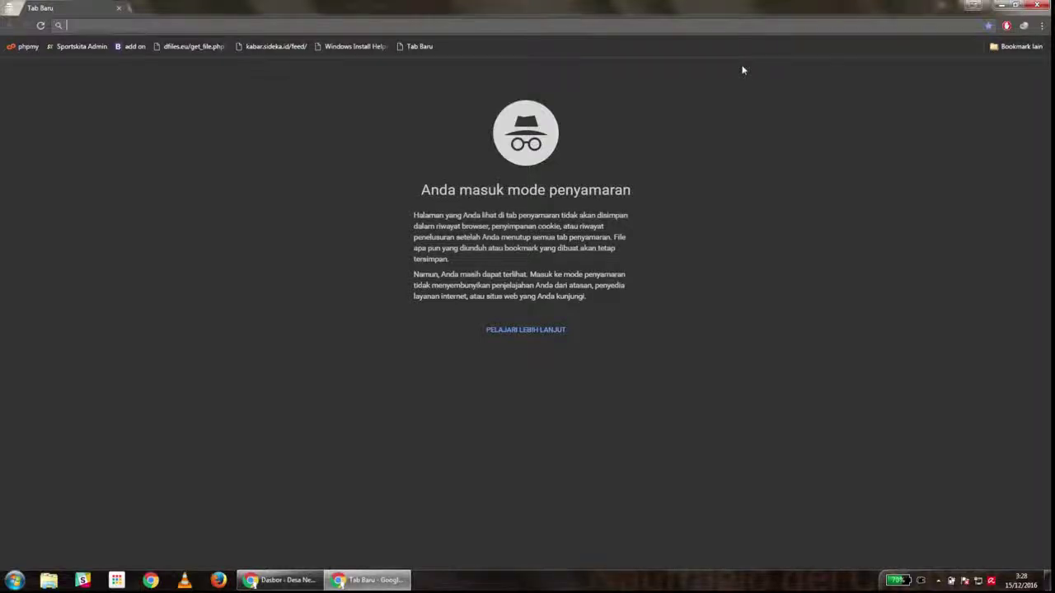
type("neglasari.sideka.id")
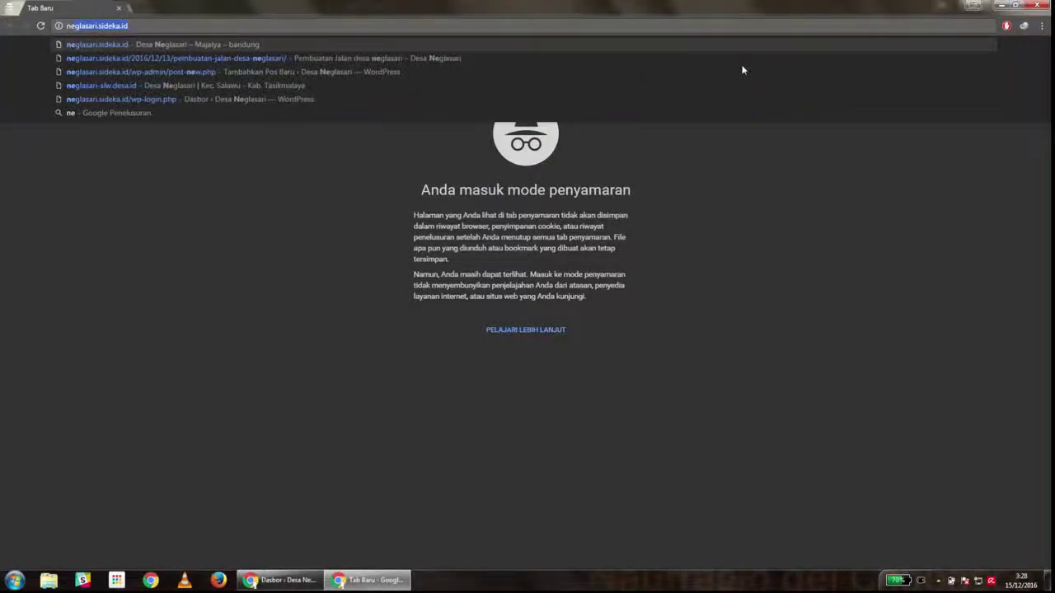
key("Return")
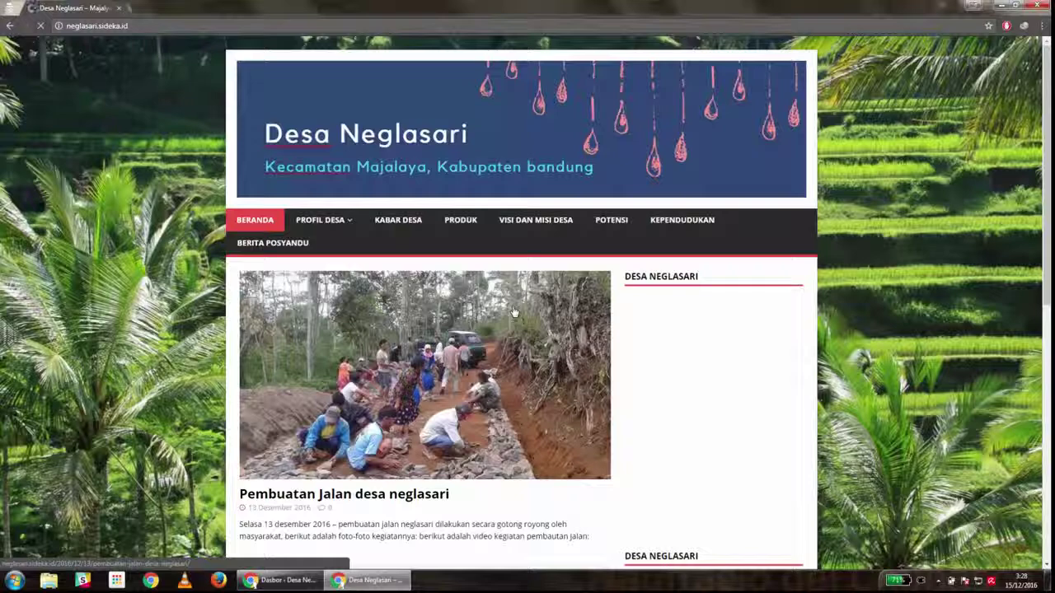
left_click(512, 311)
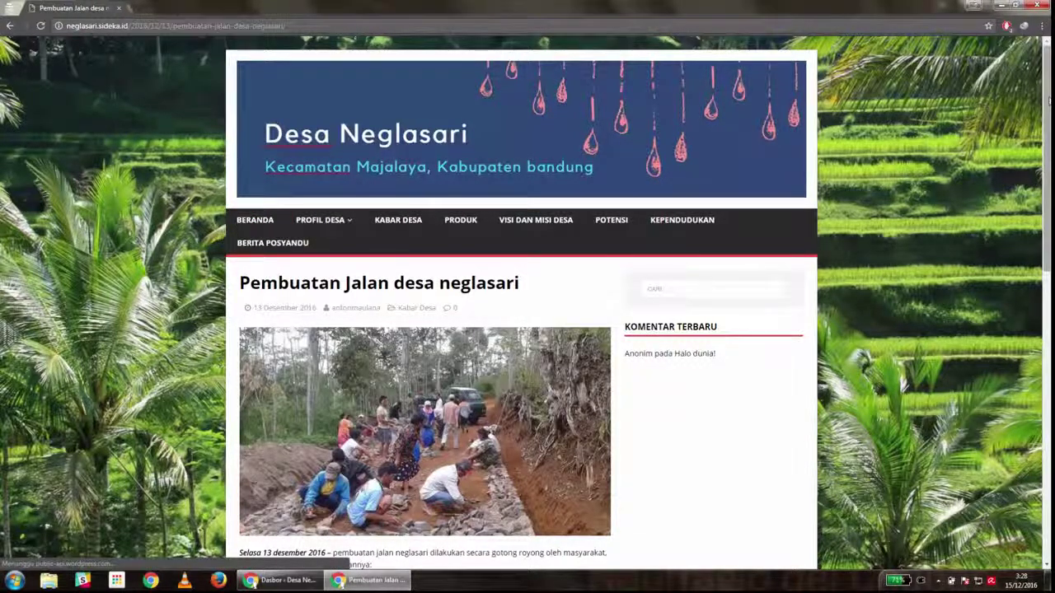
Write the comment "keren" in the reply form below the post
scroll(521, 329, "down", 6)
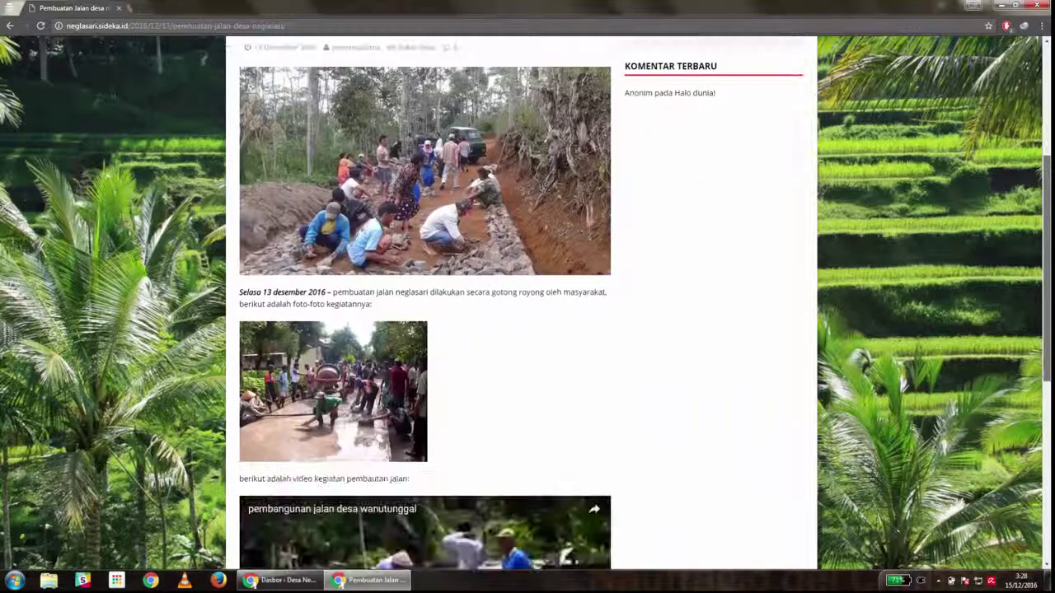
scroll(521, 329, "down", 3)
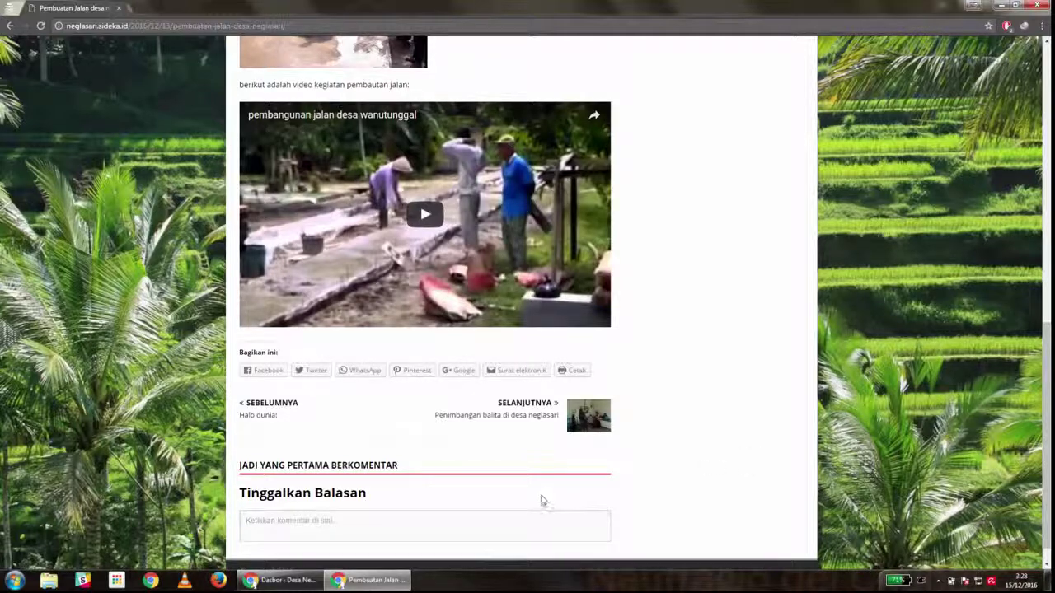
left_click(524, 535)
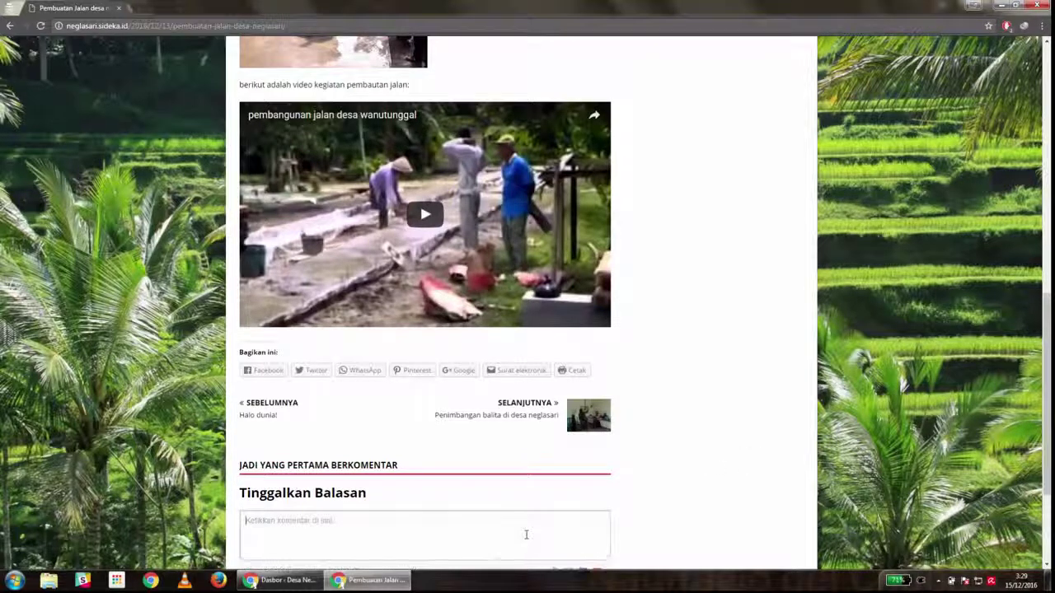
type("kelen")
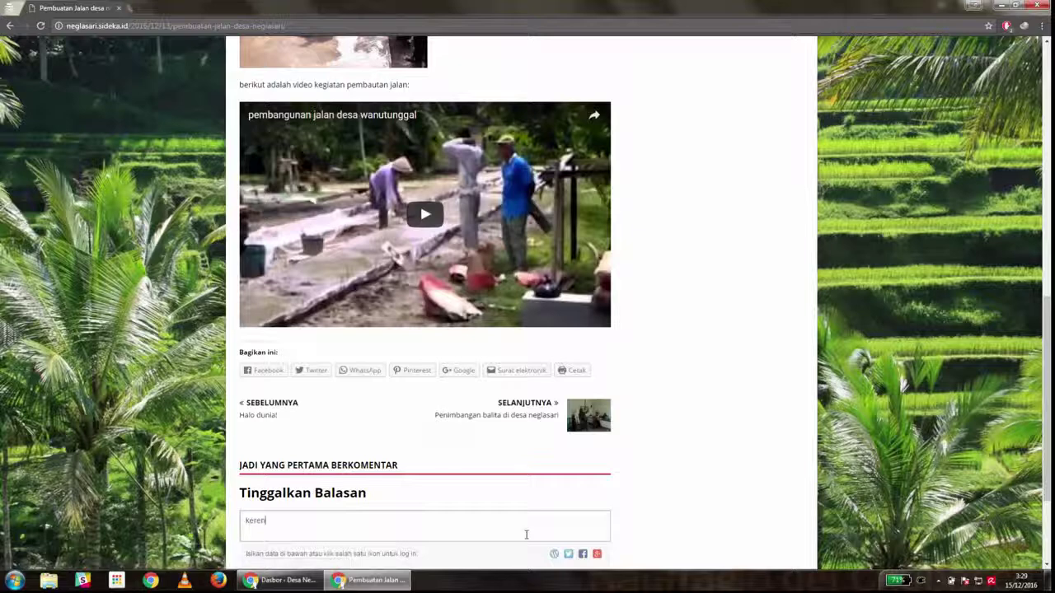
scroll(625, 375, "down", 2)
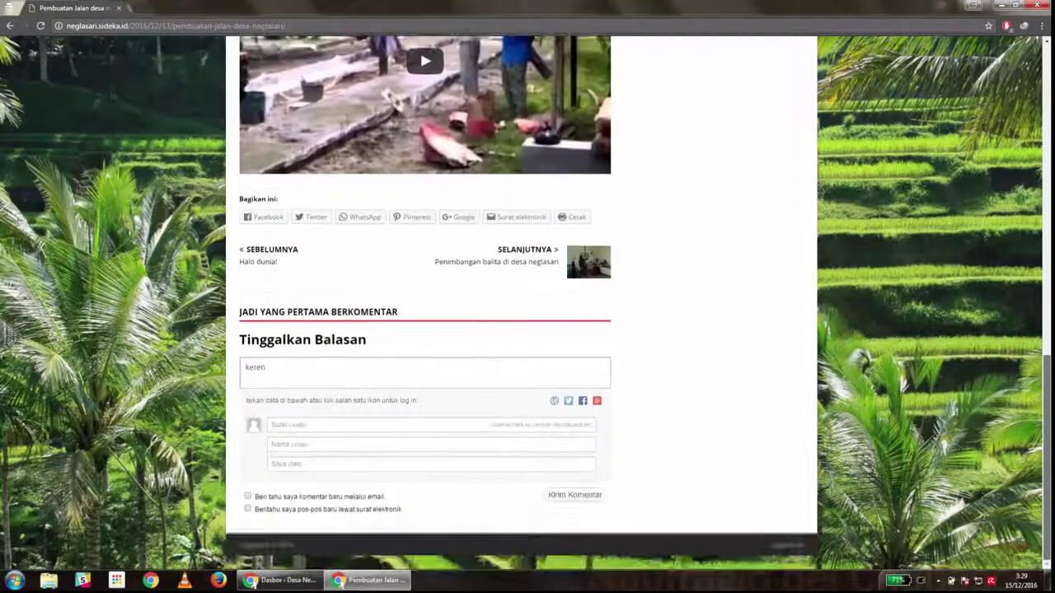
Connect the comment form to Facebook by entering the account e-mail and password and authorizing WordPress
left_click(584, 401)
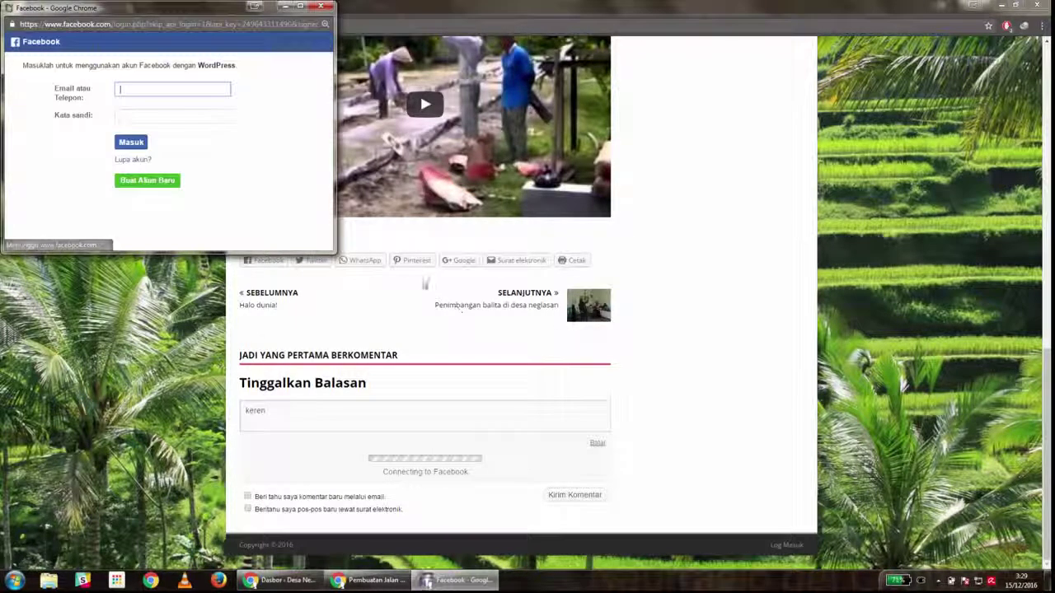
type("mal")
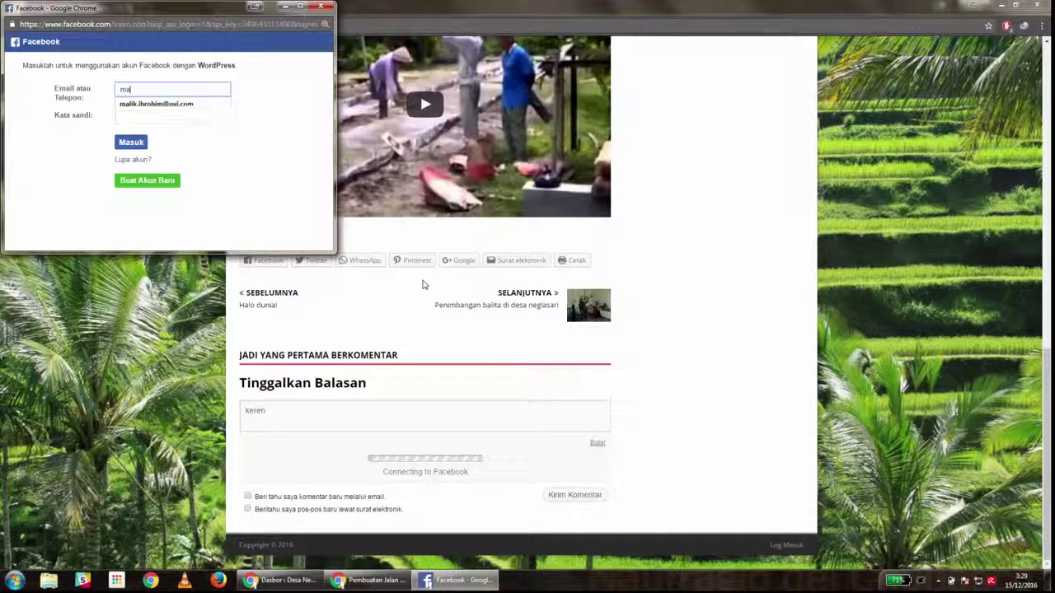
left_click(175, 105)
left_click(177, 116)
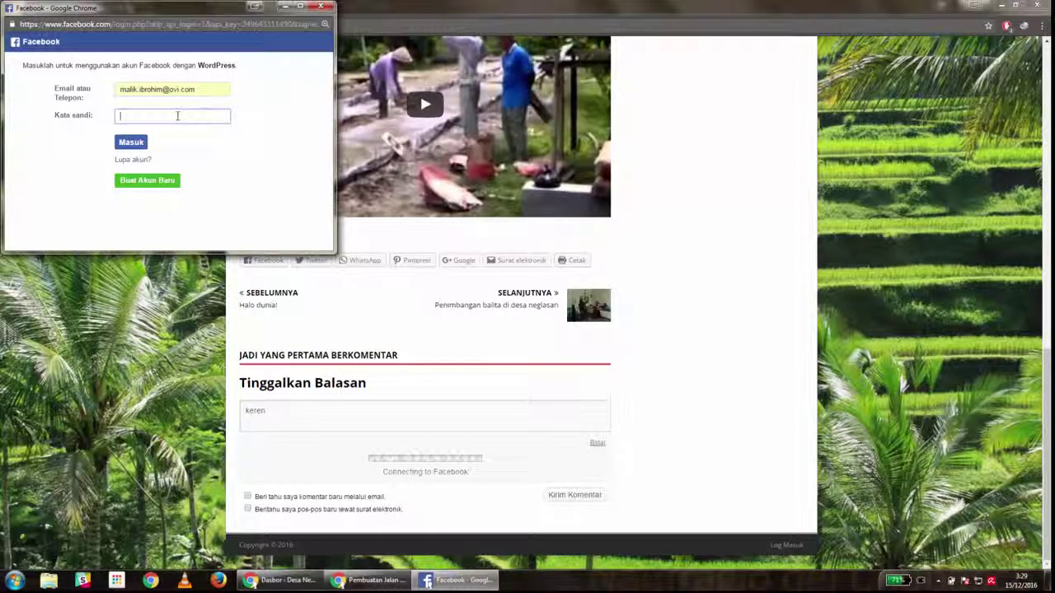
type("••••")
left_click(142, 143)
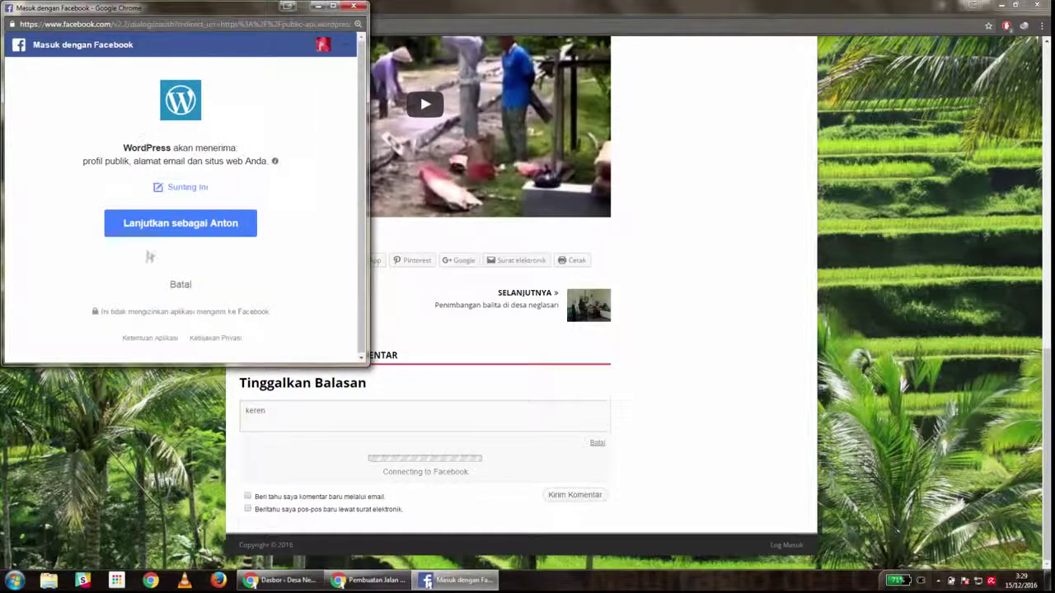
left_click(171, 240)
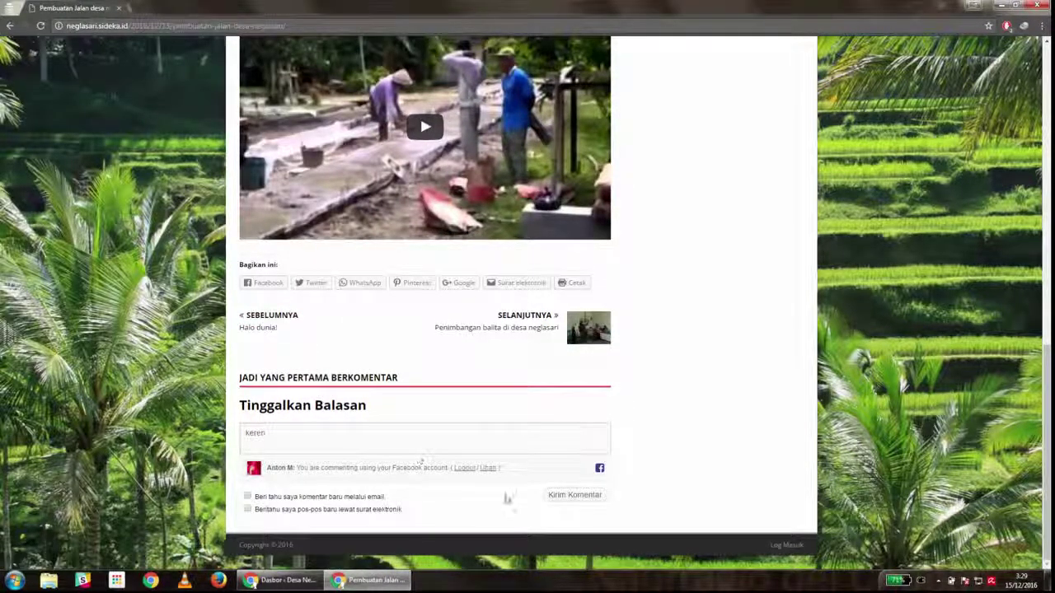
Submit the comment and highlight the moderation notice shown with it
left_click(564, 495)
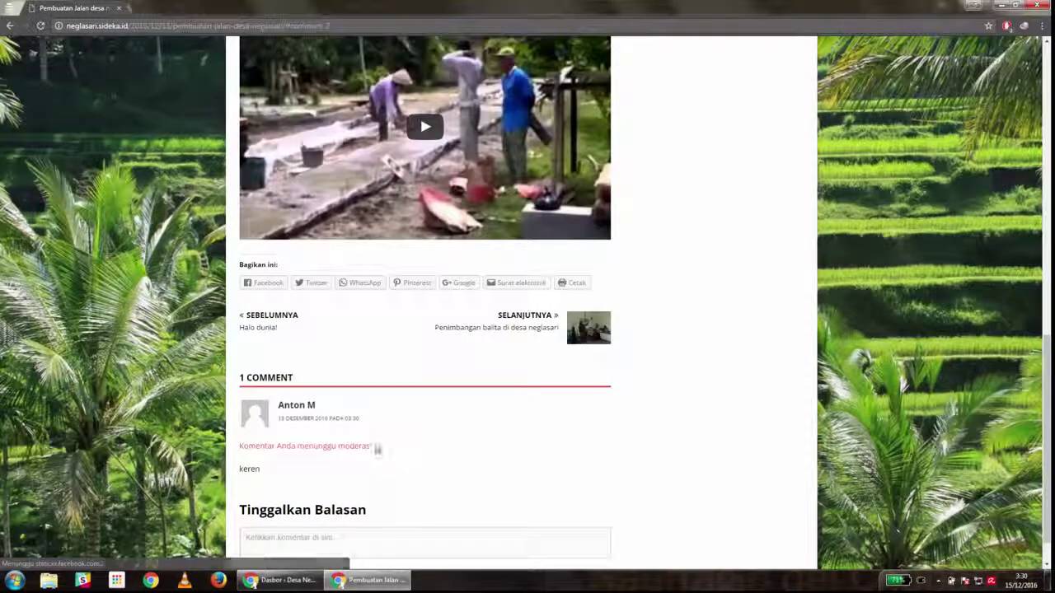
left_click_drag(375, 446, 238, 445)
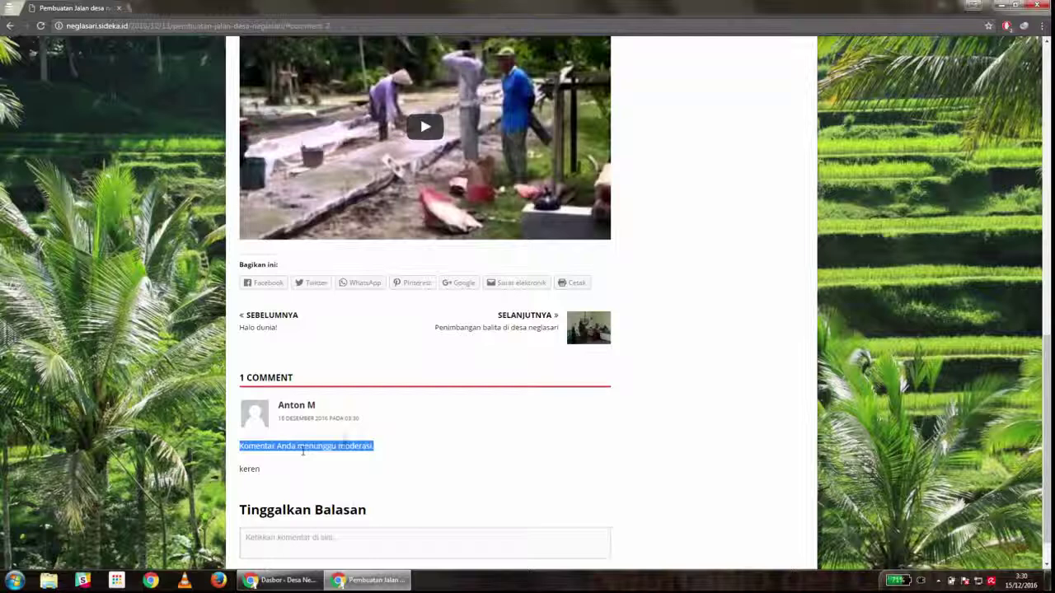
left_click(393, 454)
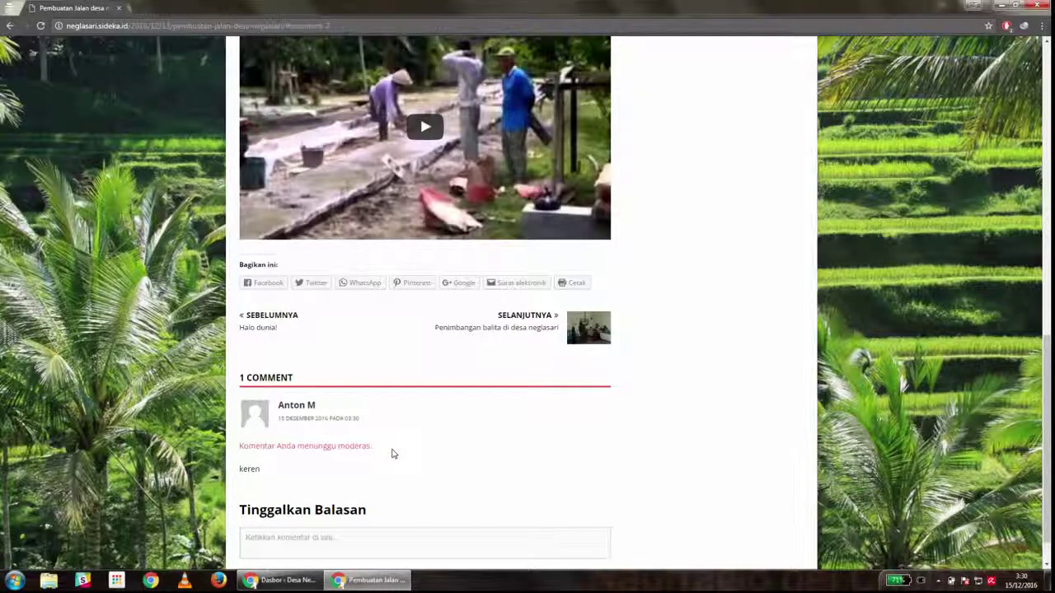
Approve the pending comment "keren" in the WordPress dashboard's comment list and reload the public post to check it
left_click(296, 581)
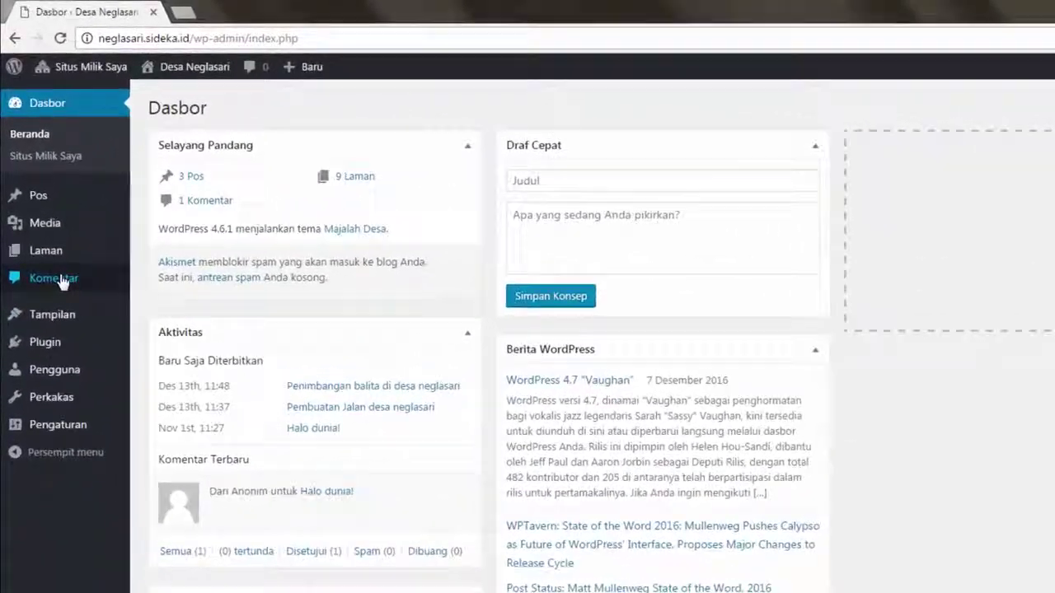
left_click(42, 189)
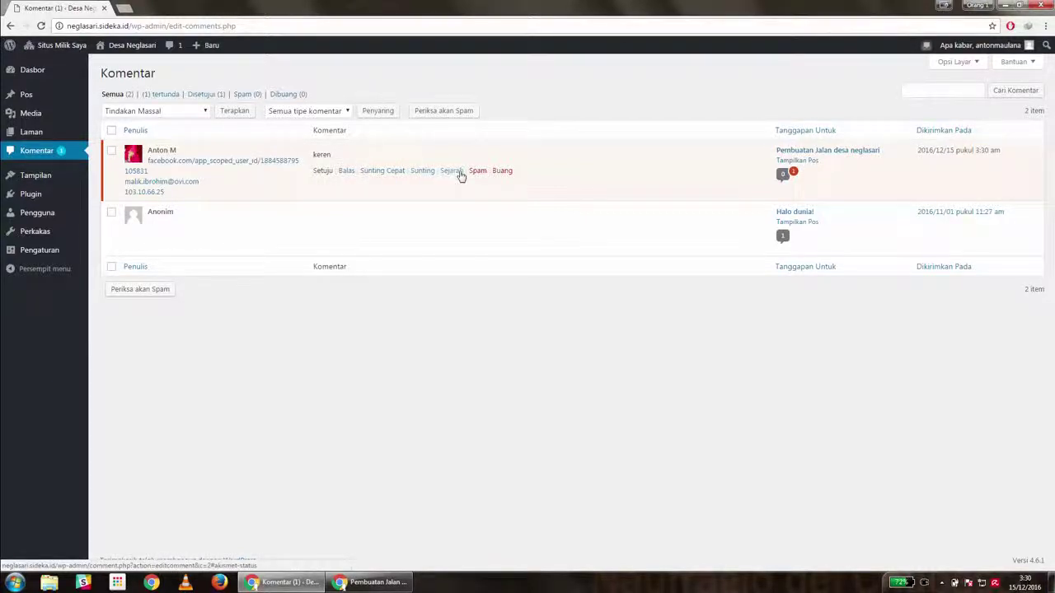
left_click(321, 171)
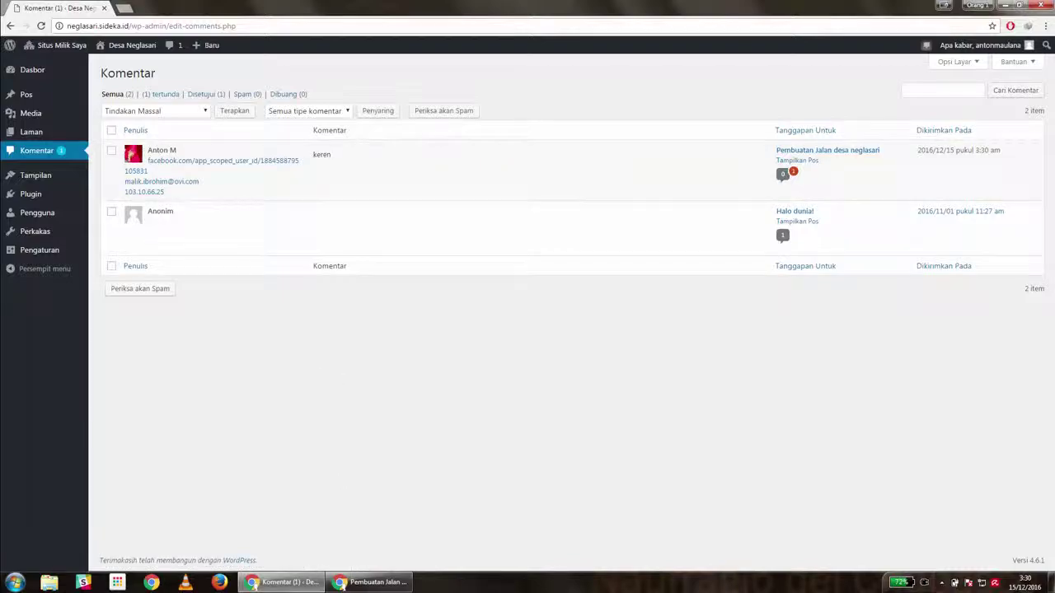
left_click(367, 582)
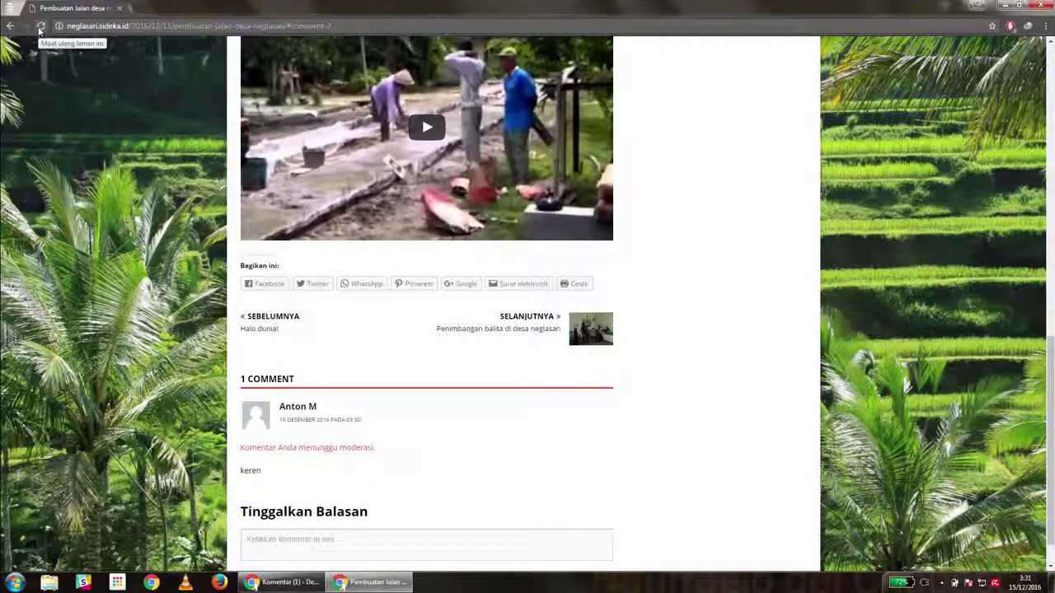
left_click(40, 29)
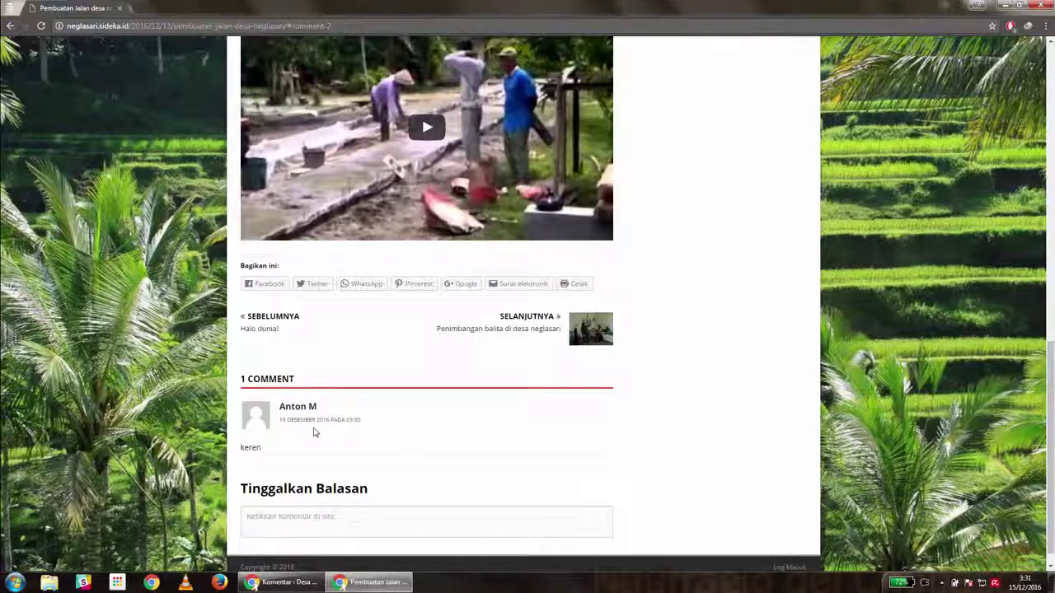
Save the dashboard's discussion settings with both manual approval and the previously approved comment requirement turned off
mouse_move(285, 582)
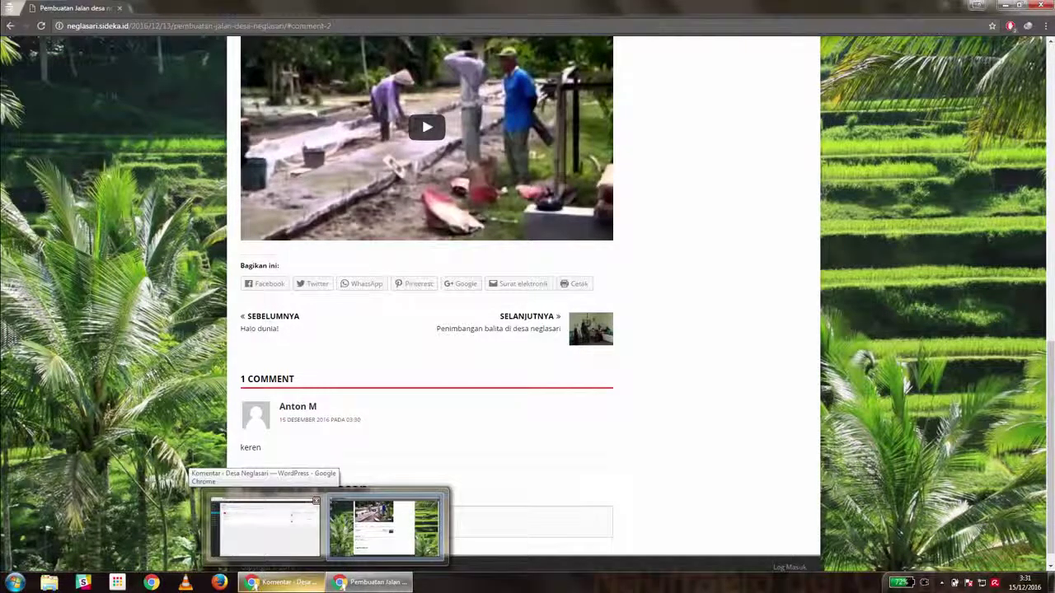
left_click(266, 526)
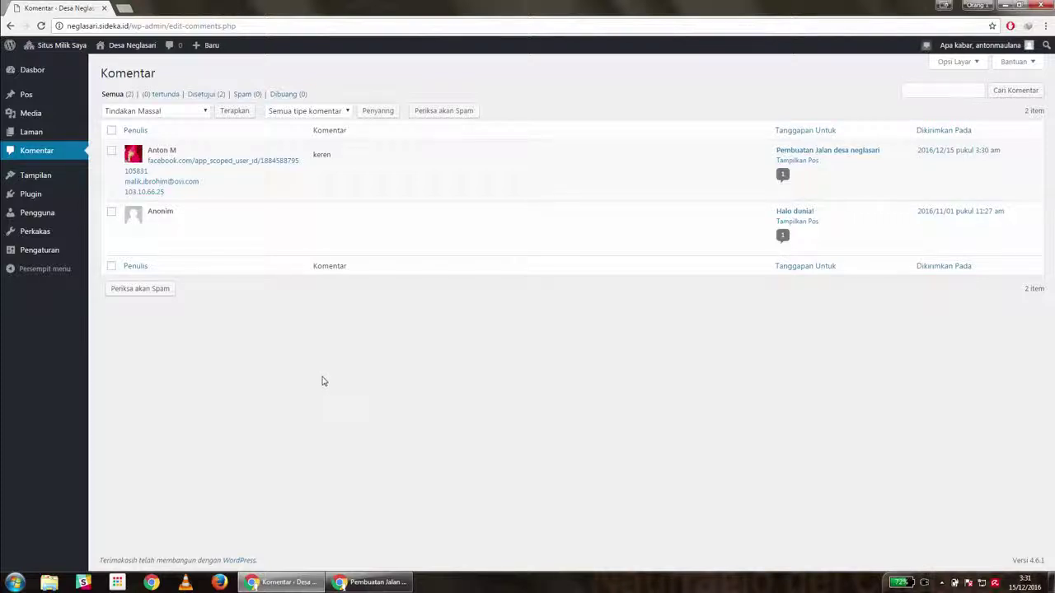
mouse_move(54, 253)
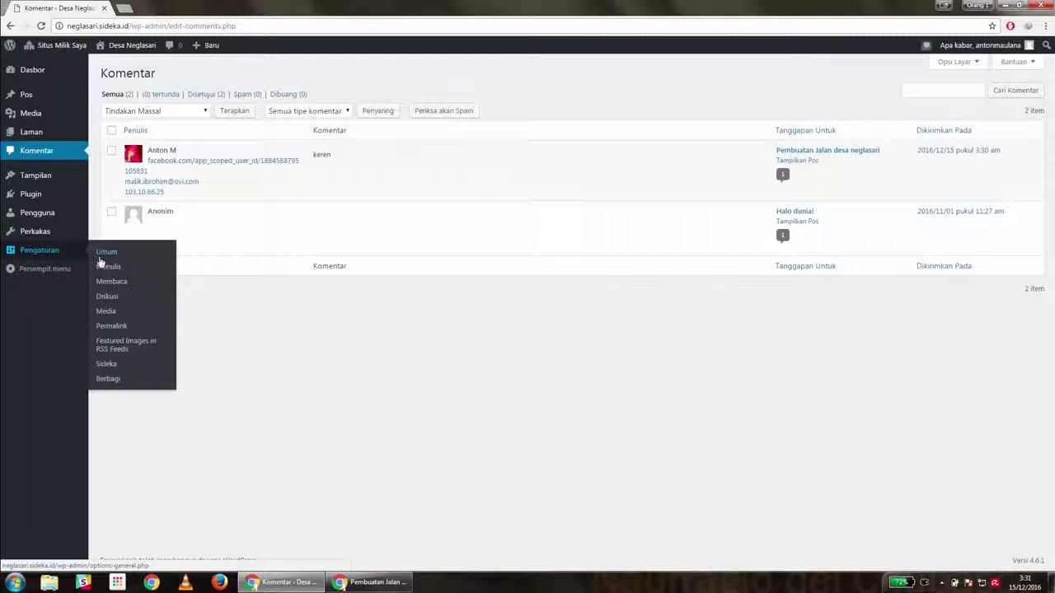
left_click(107, 297)
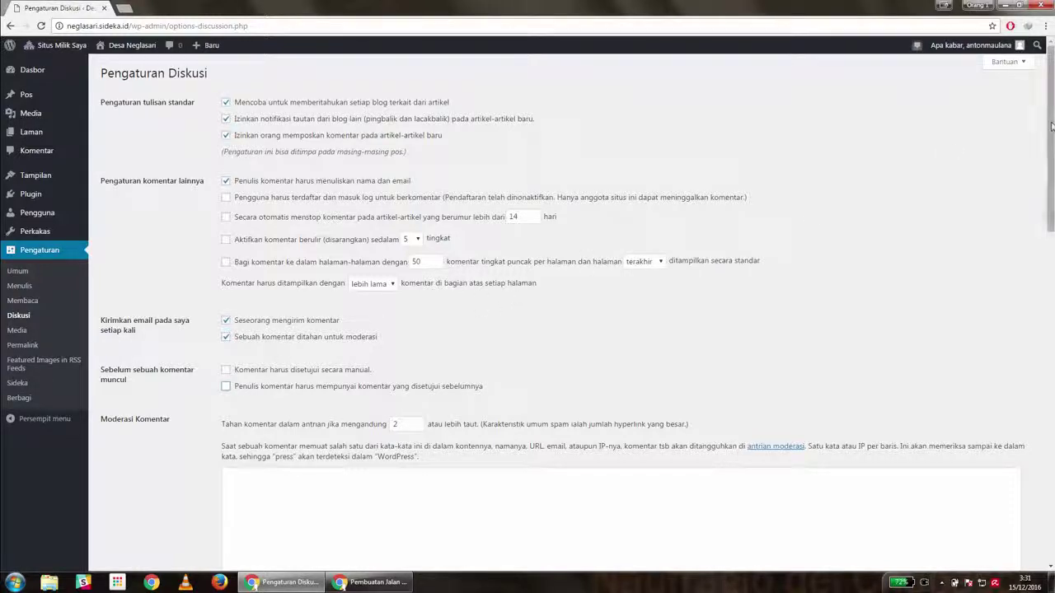
left_click_drag(1052, 123, 1052, 441)
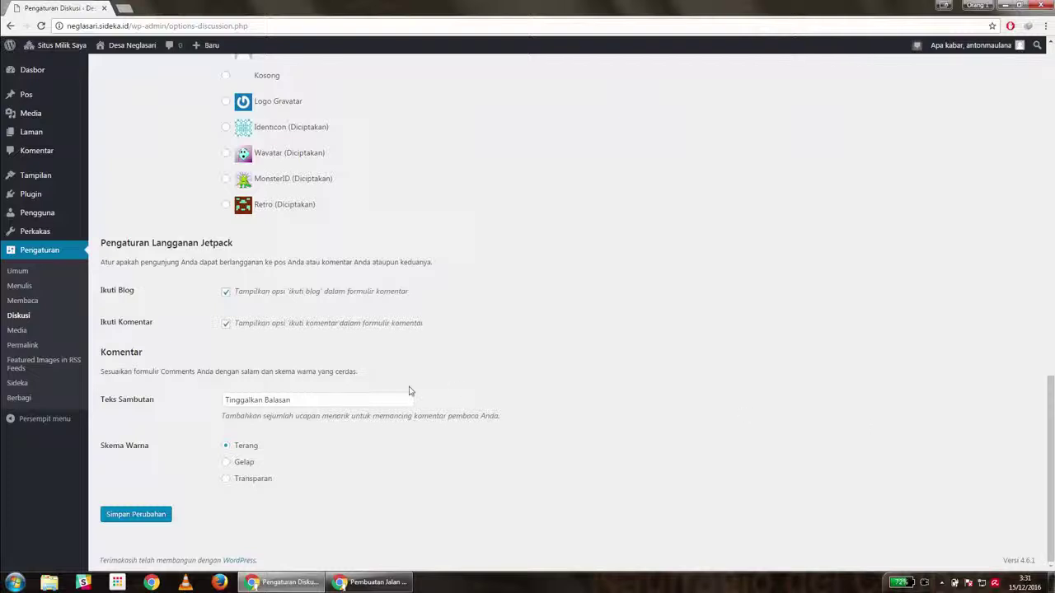
left_click(154, 517)
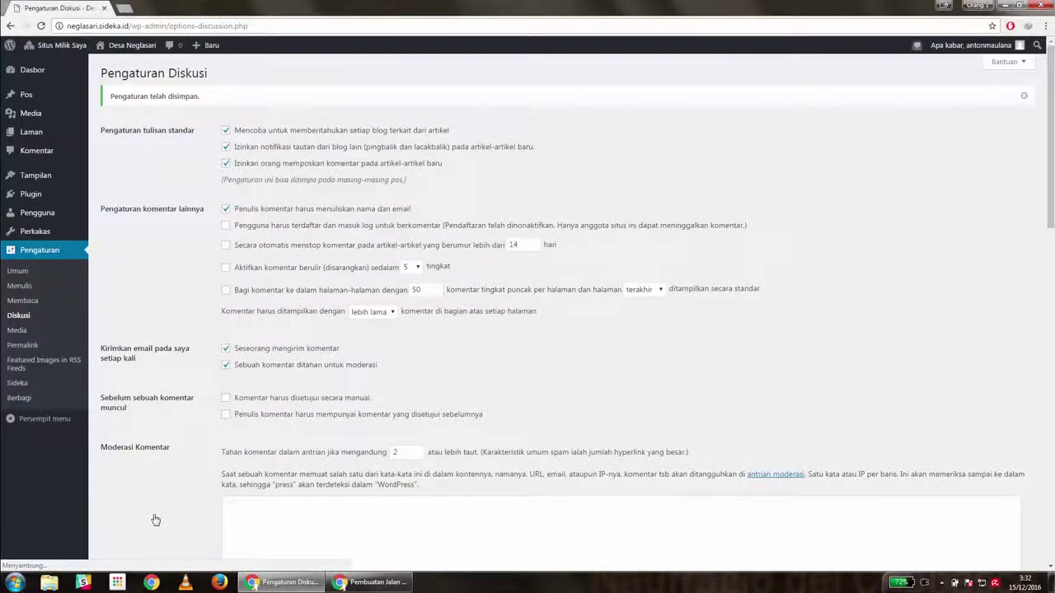
Reload the public post "Pembuatan Jalan desa neglasari", submit the comment "bagus banget" on it and highlight the published comment text
left_click(346, 584)
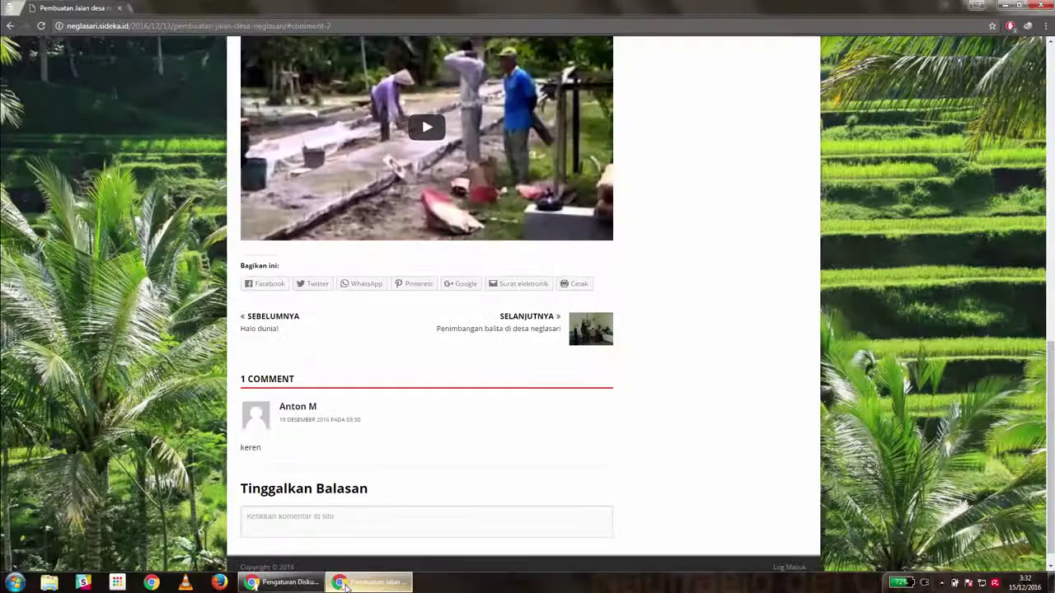
left_click(43, 26)
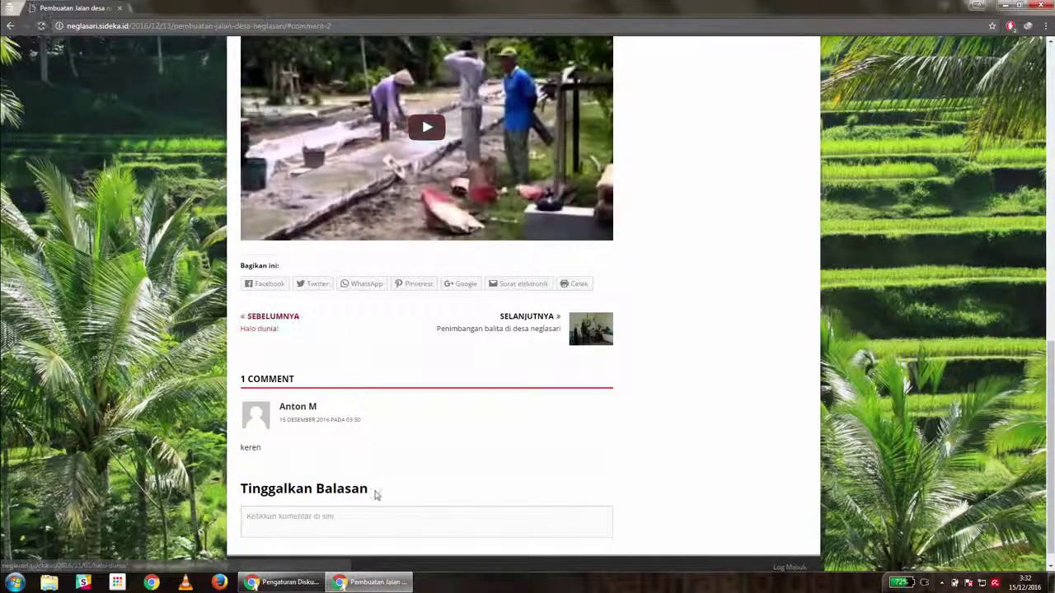
left_click(379, 516)
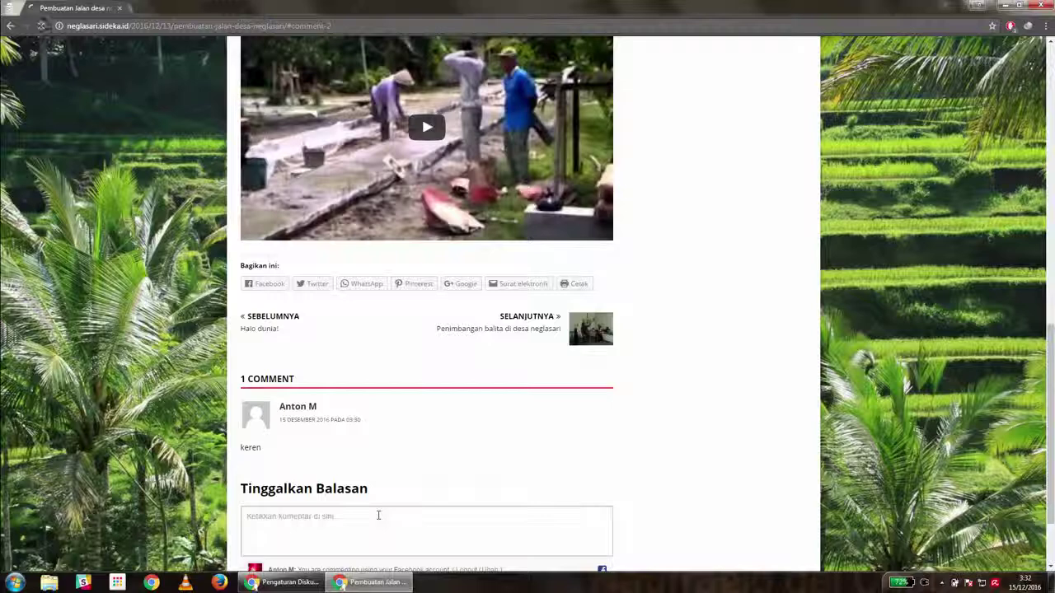
type("bagus banget")
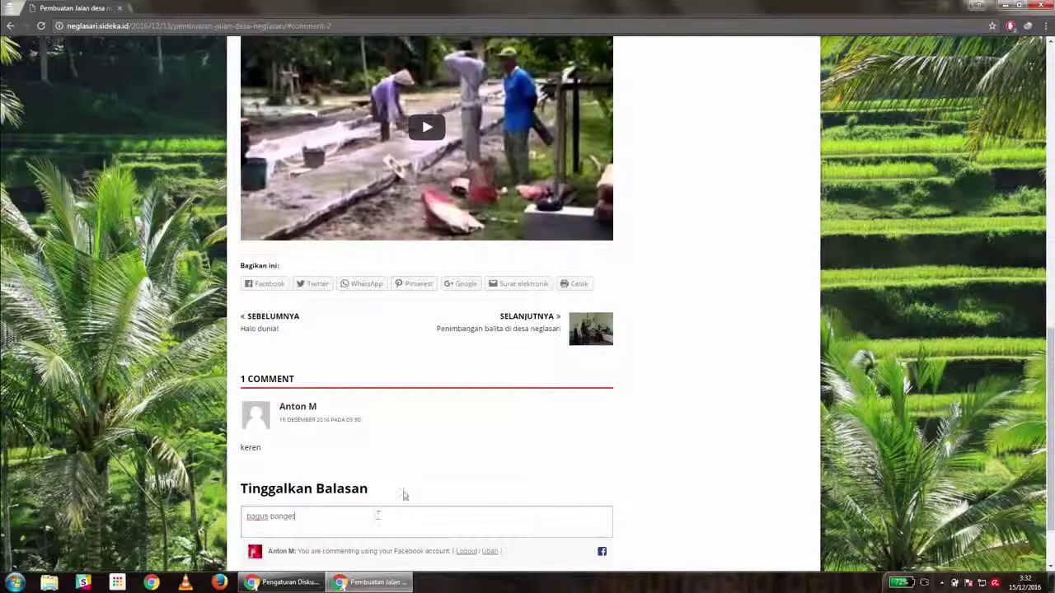
scroll(427, 241, "up", 5)
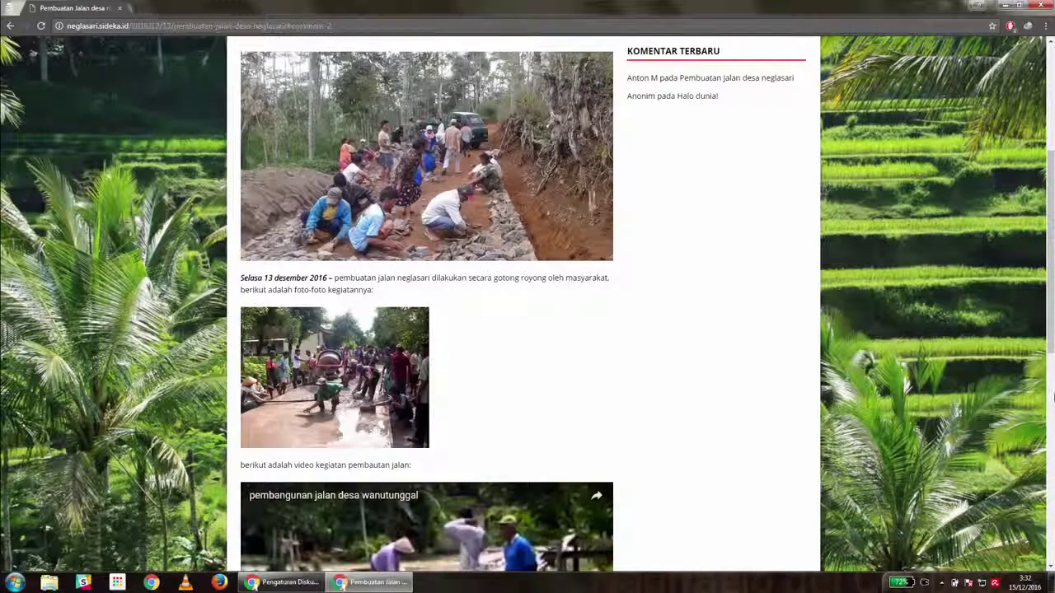
left_click_drag(1049, 338, 1050, 547)
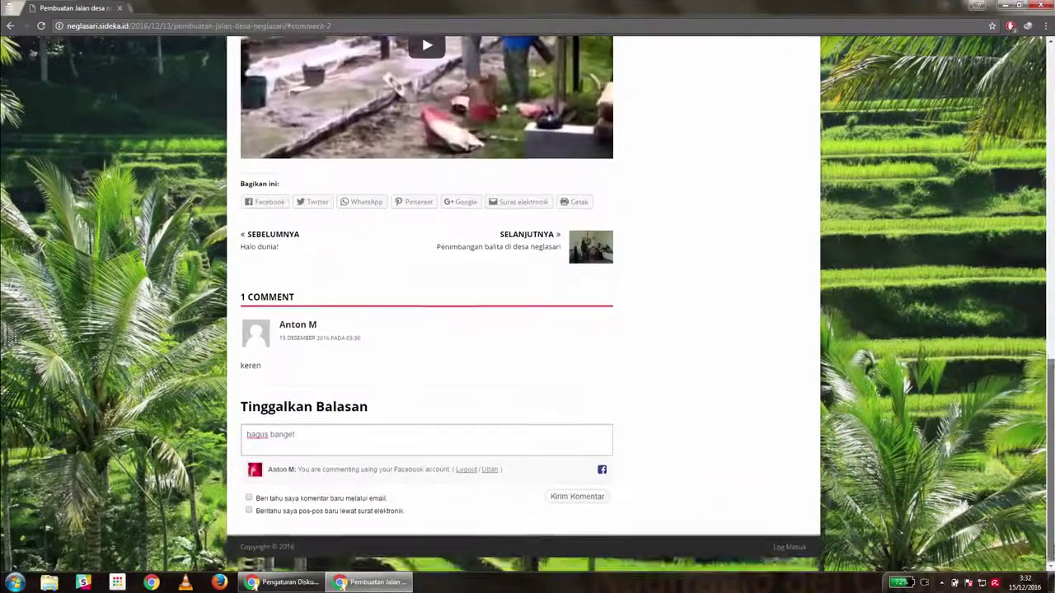
left_click(578, 499)
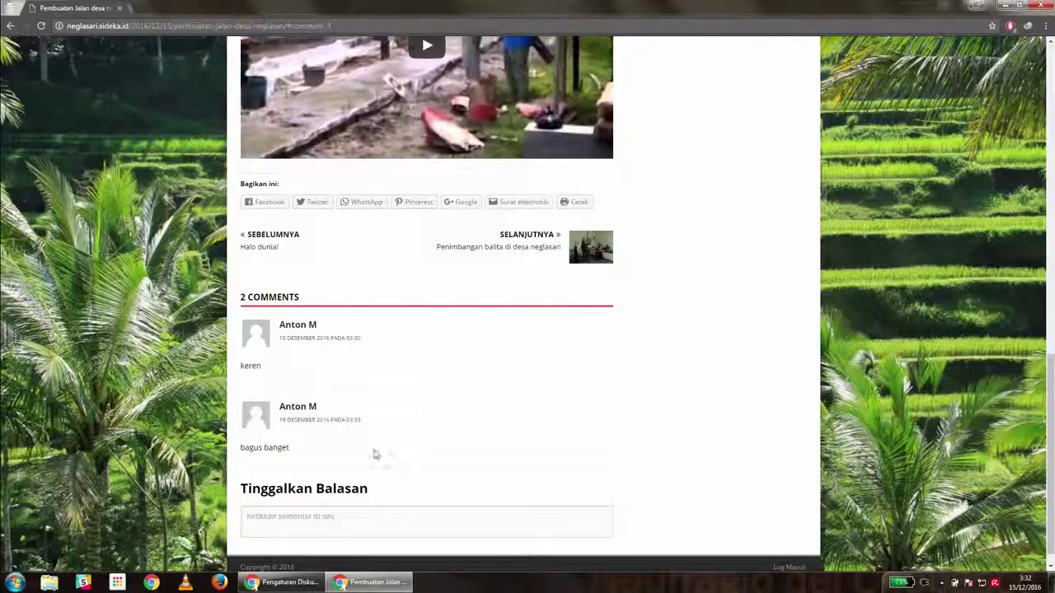
left_click_drag(376, 461, 246, 456)
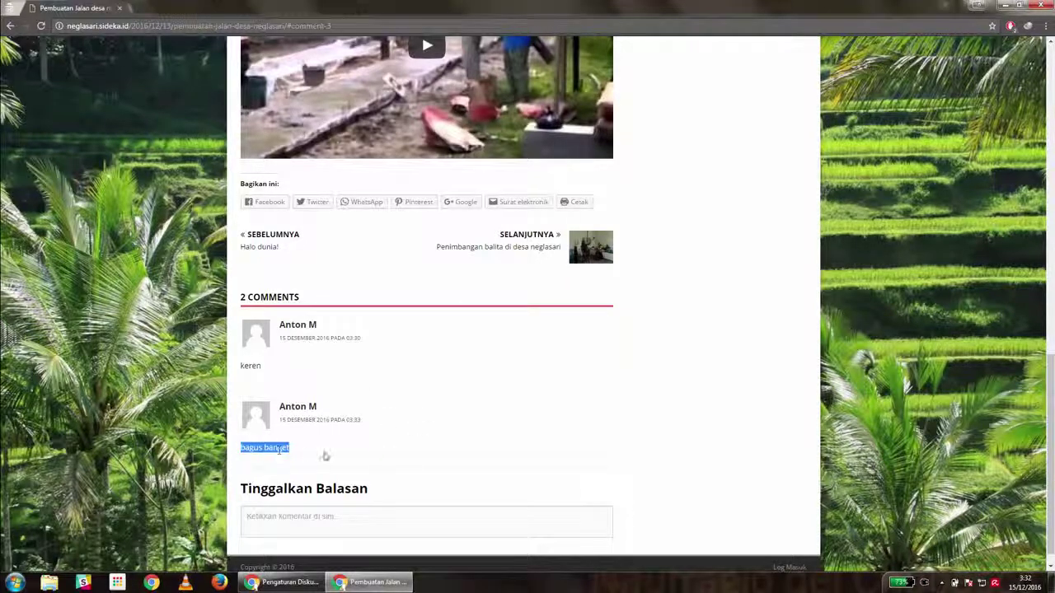
left_click(324, 457)
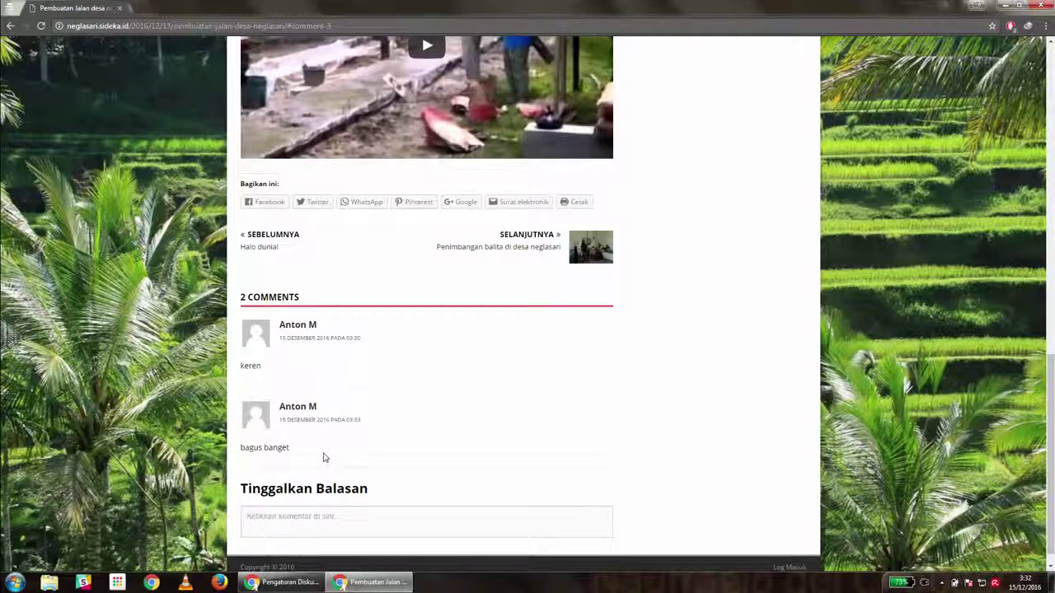
Move the comment "keren" to the trash in the dashboard's comment list and reload the public post to check it
left_click(310, 583)
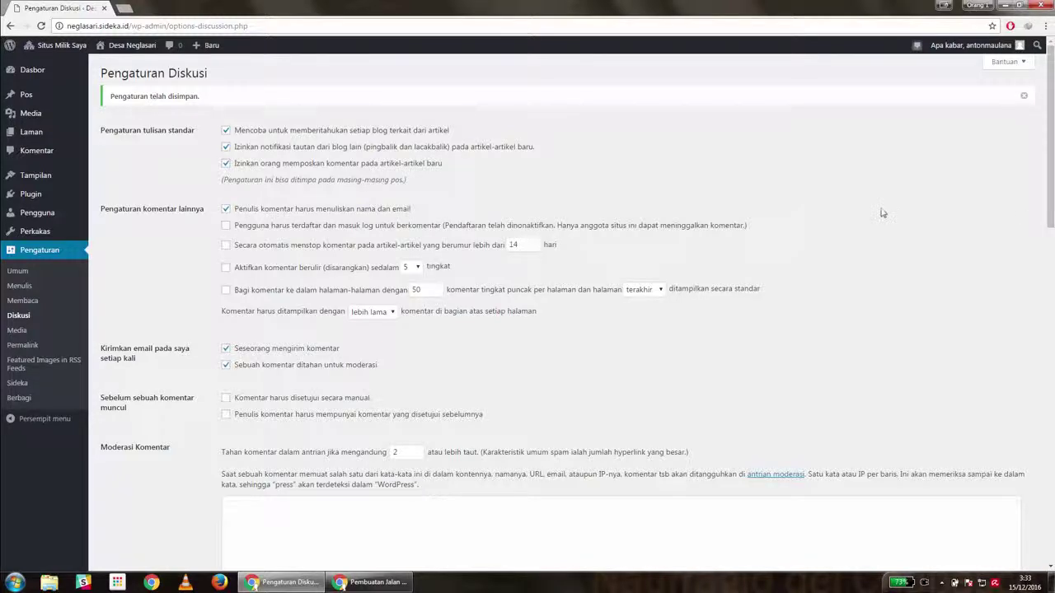
left_click(41, 150)
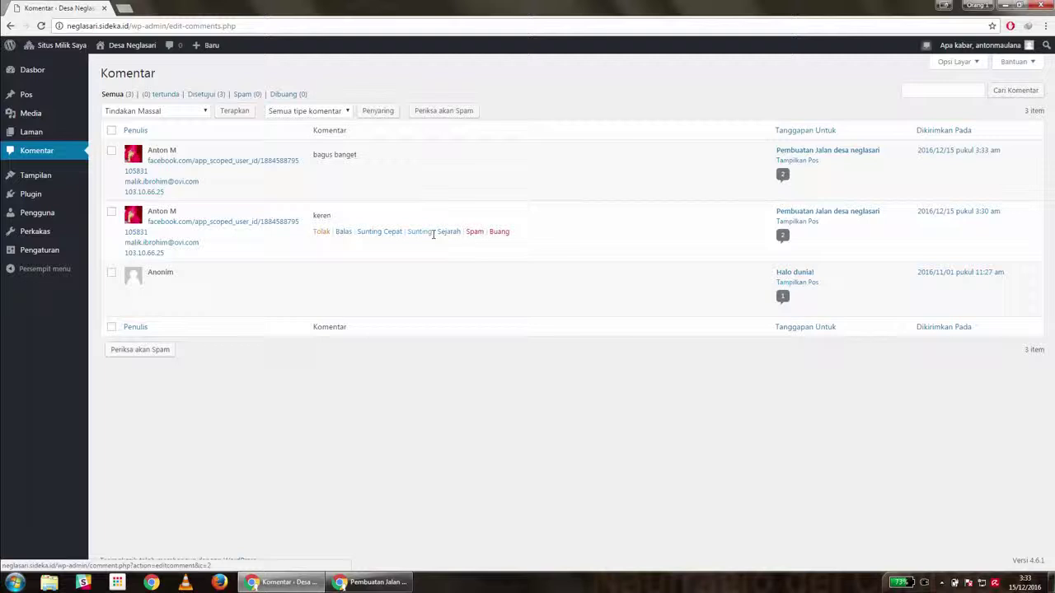
left_click(498, 231)
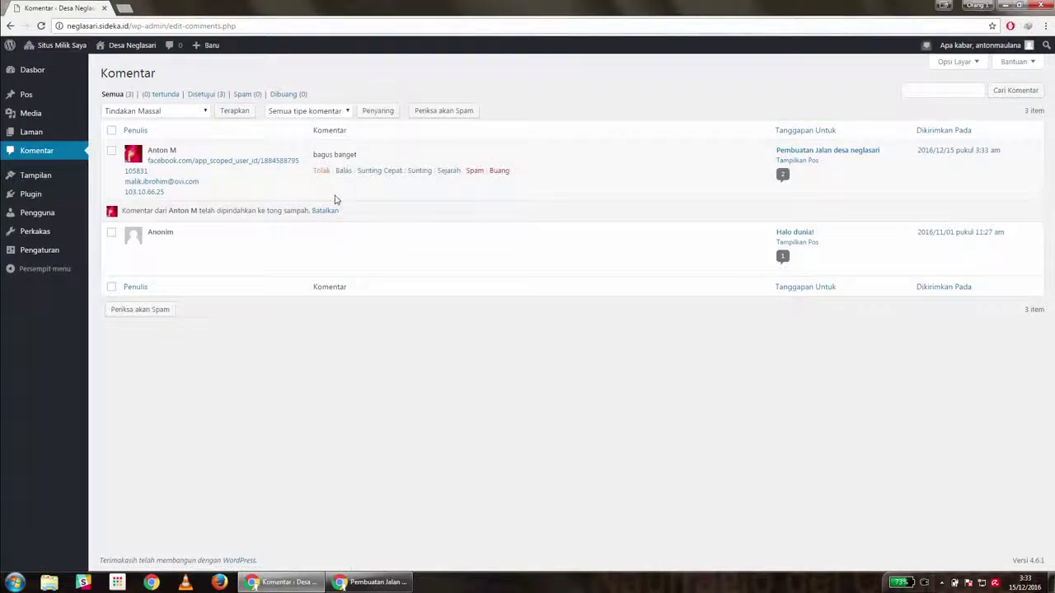
left_click(371, 582)
left_click(41, 25)
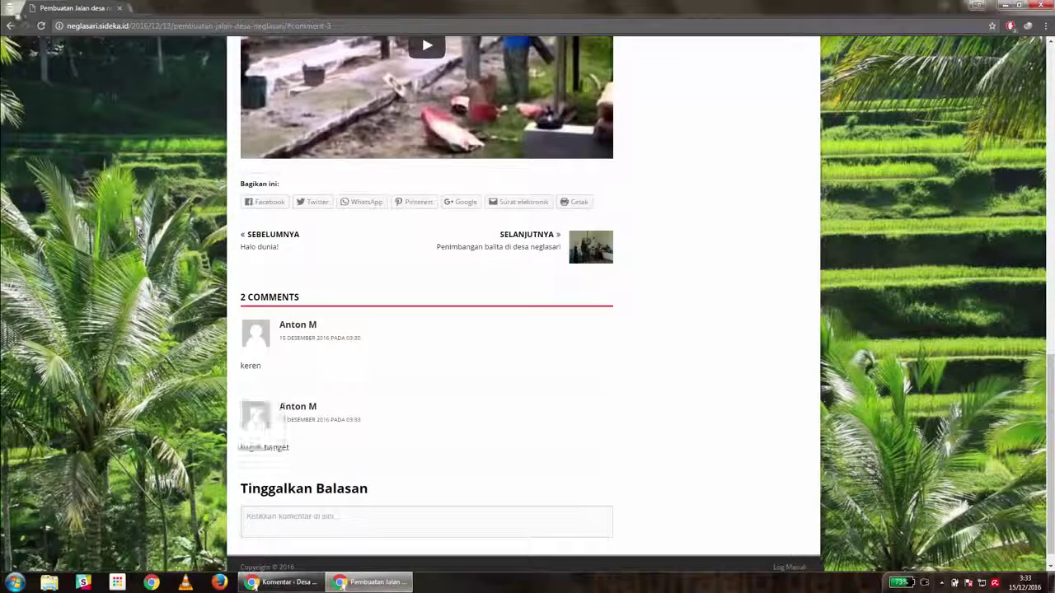
left_click(40, 25)
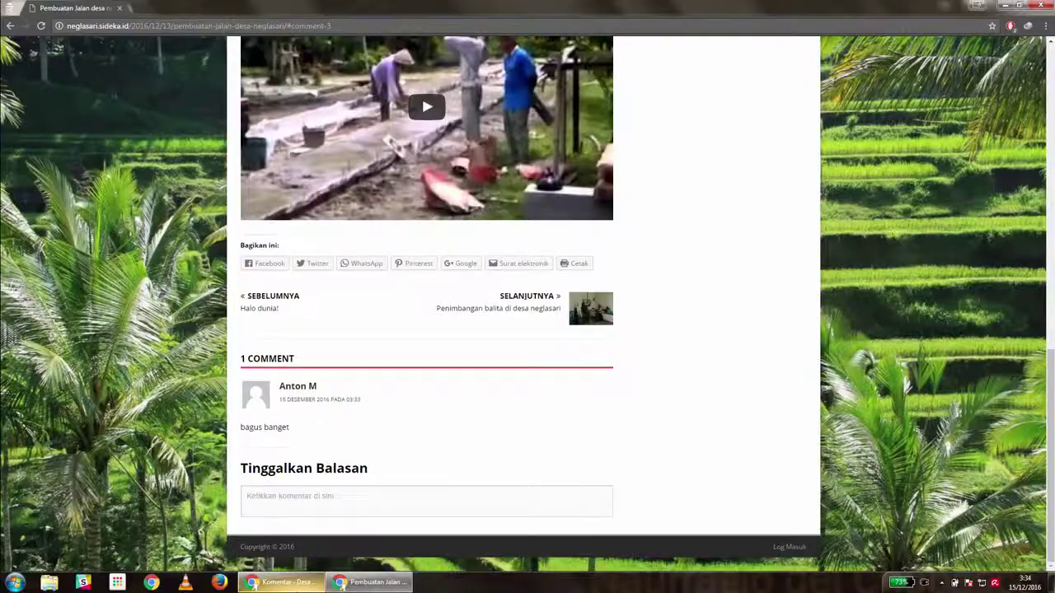
Turn off letting people post comments on new articles in the dashboard's discussion settings and save the changes
left_click(280, 582)
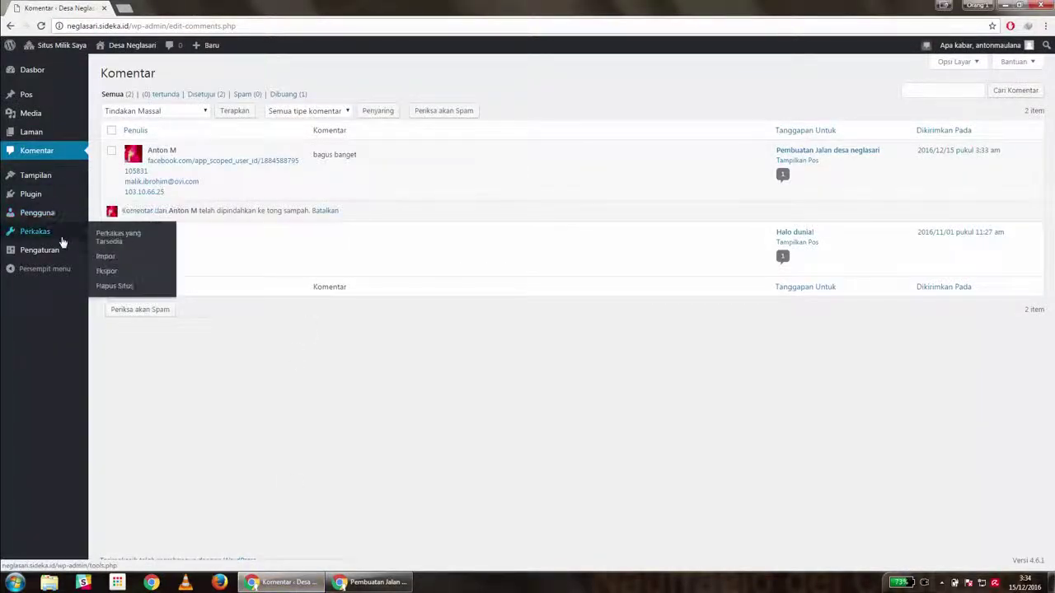
mouse_move(62, 252)
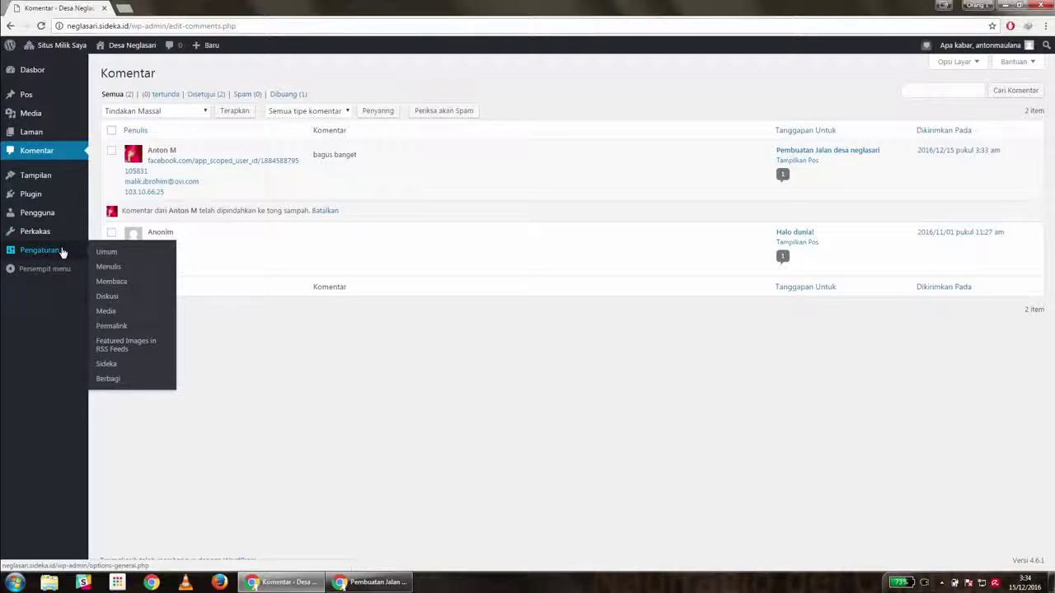
left_click(118, 303)
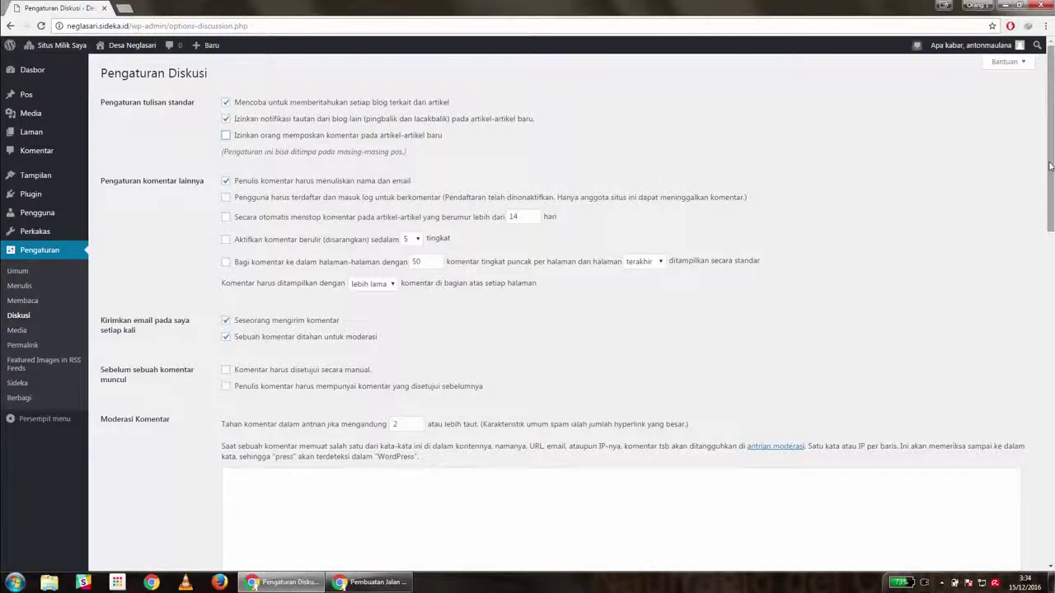
left_click_drag(1050, 166, 1050, 483)
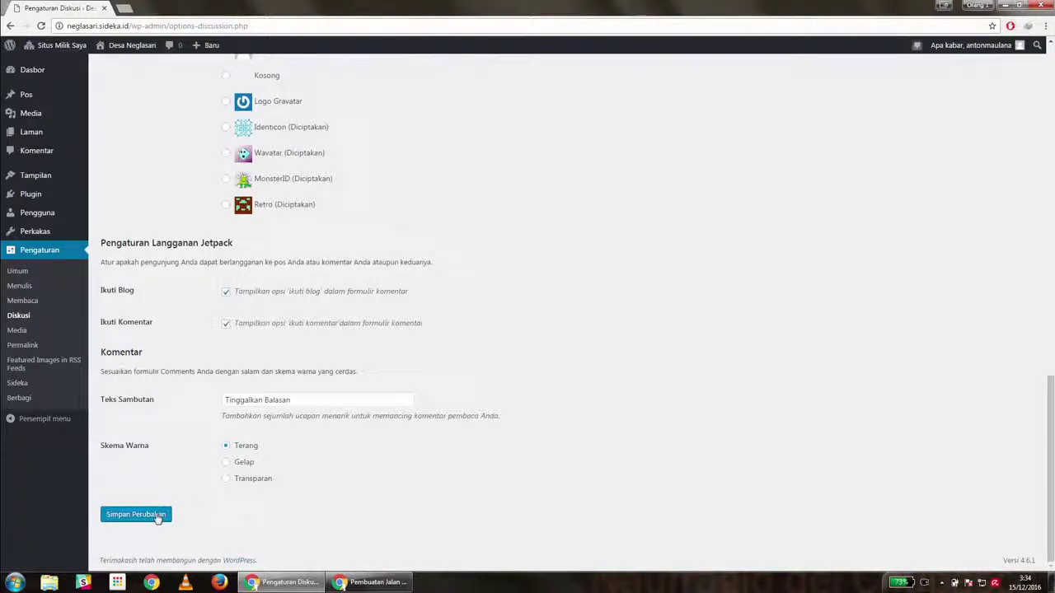
left_click(157, 517)
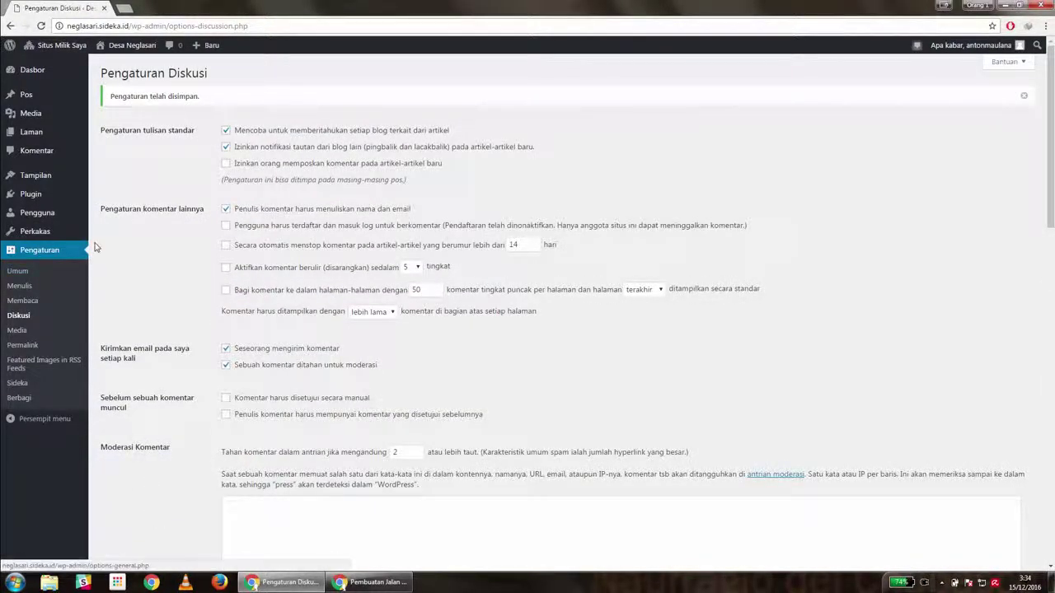
Create a new post titled "Pembangunan jalan Rabat Beton" with the body text "Percobaan"
mouse_move(37, 96)
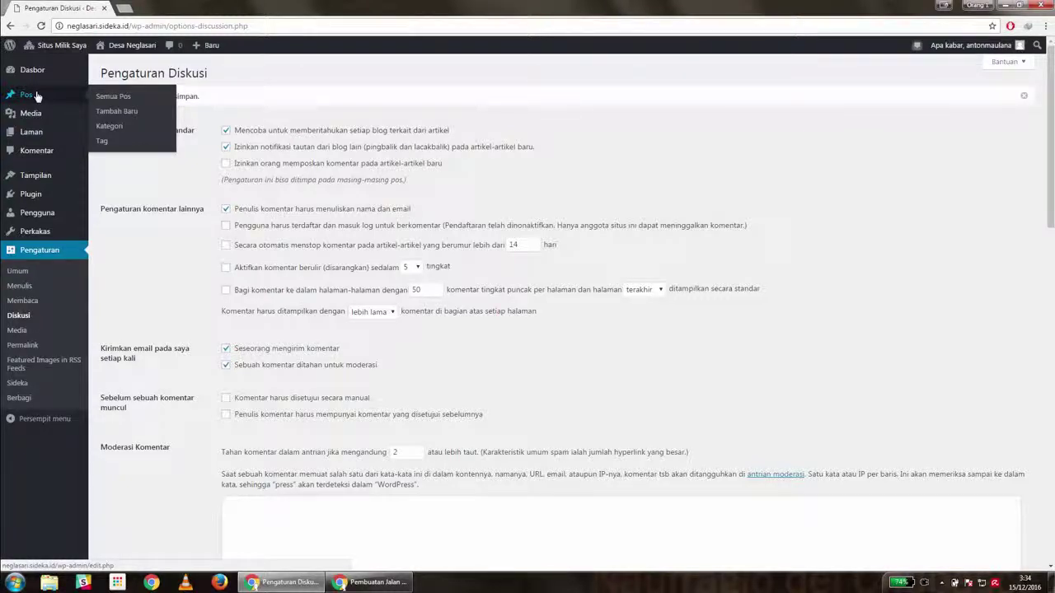
left_click(115, 115)
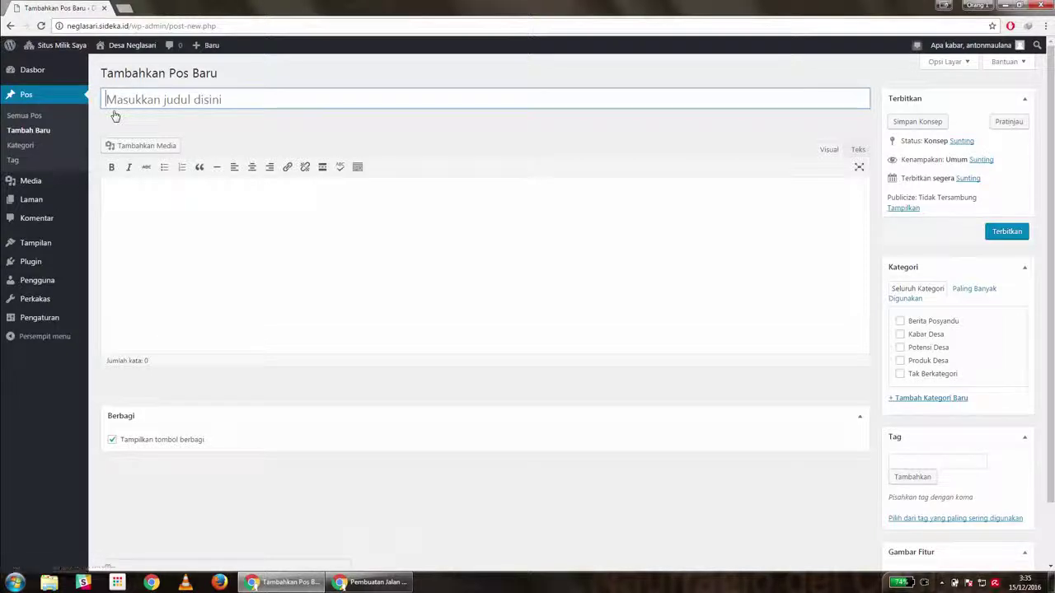
type("Pem")
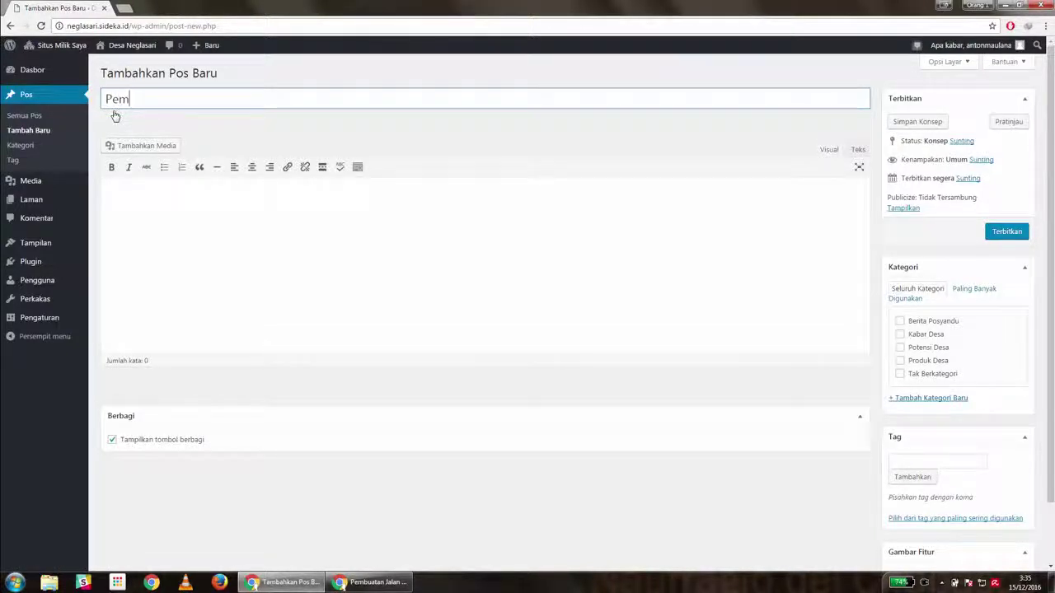
type("bangunan jalan ")
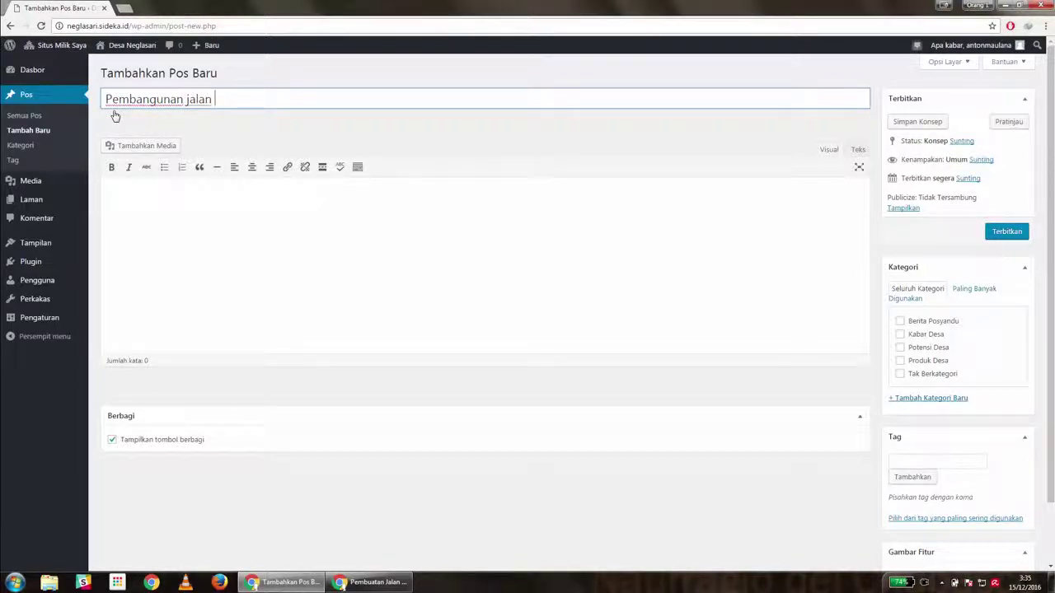
type("Rabat Beton")
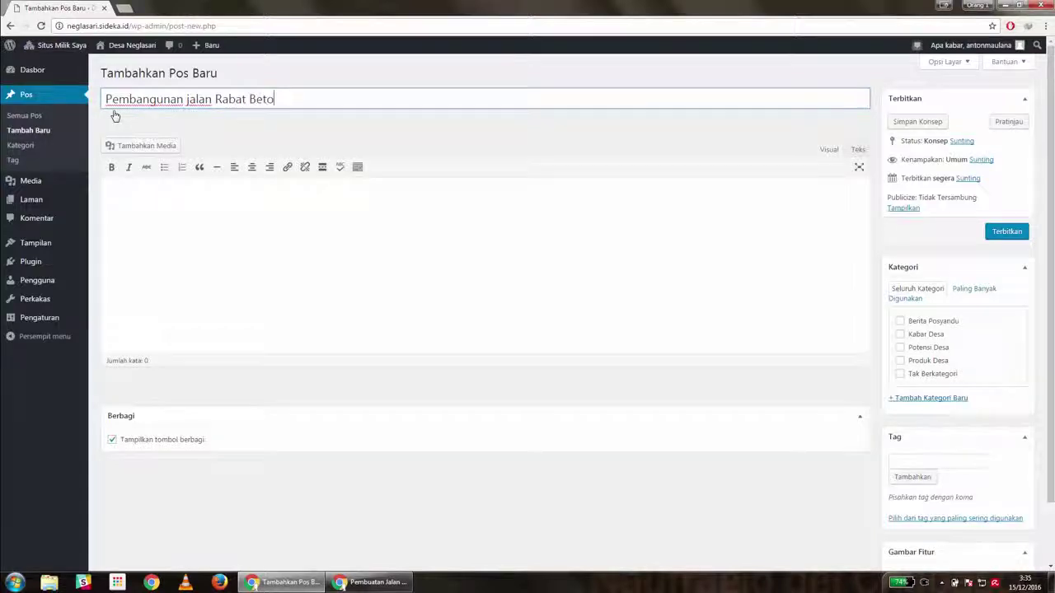
left_click(159, 209)
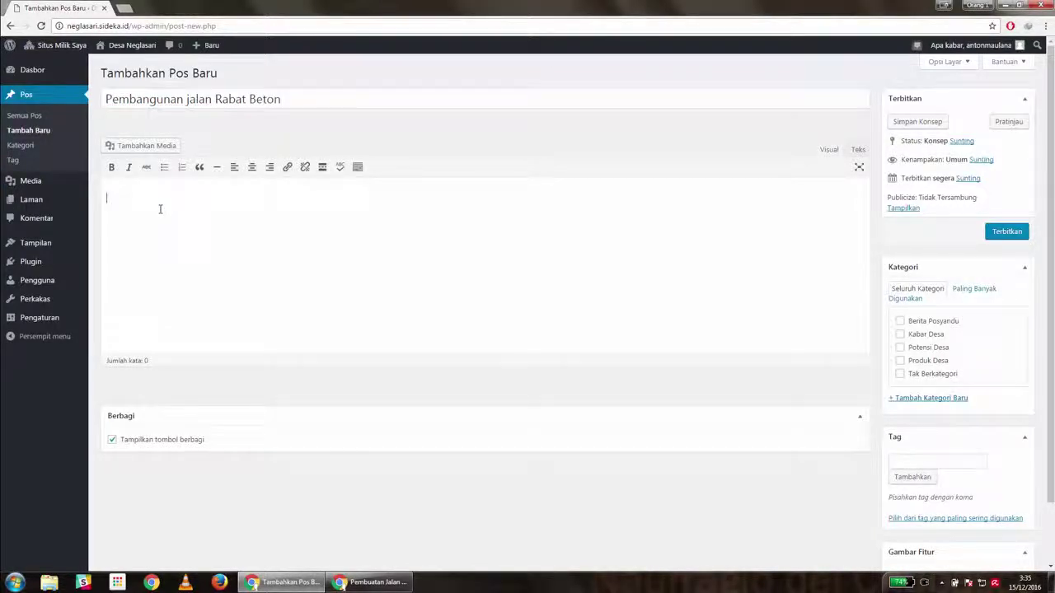
type("Percobaan")
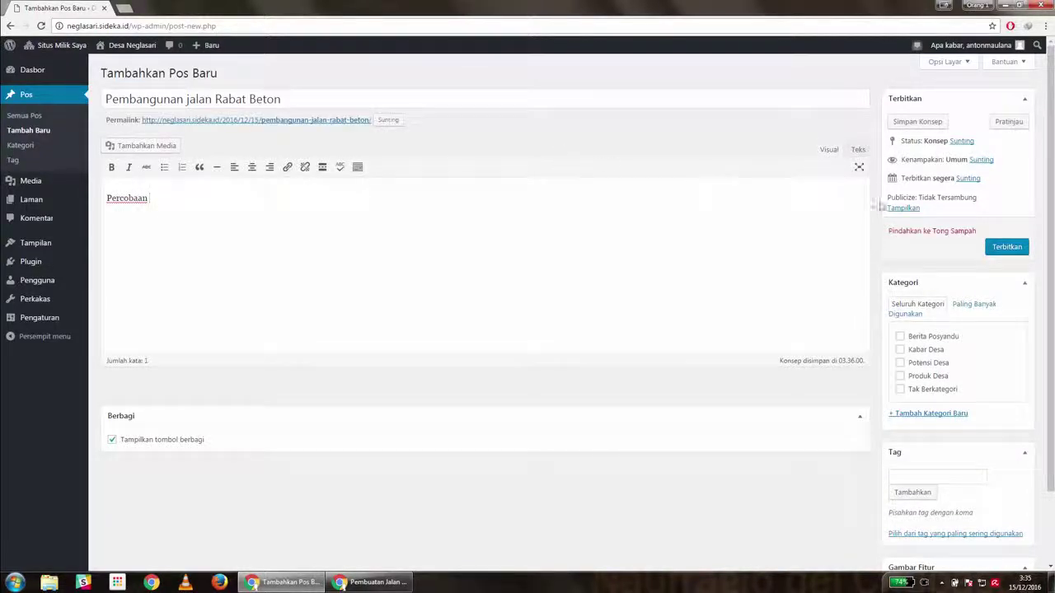
Set PEMBUATANAN-JALAN-DESA.jpg from the media library as the post's featured image
scroll(1053, 164, "down", 2)
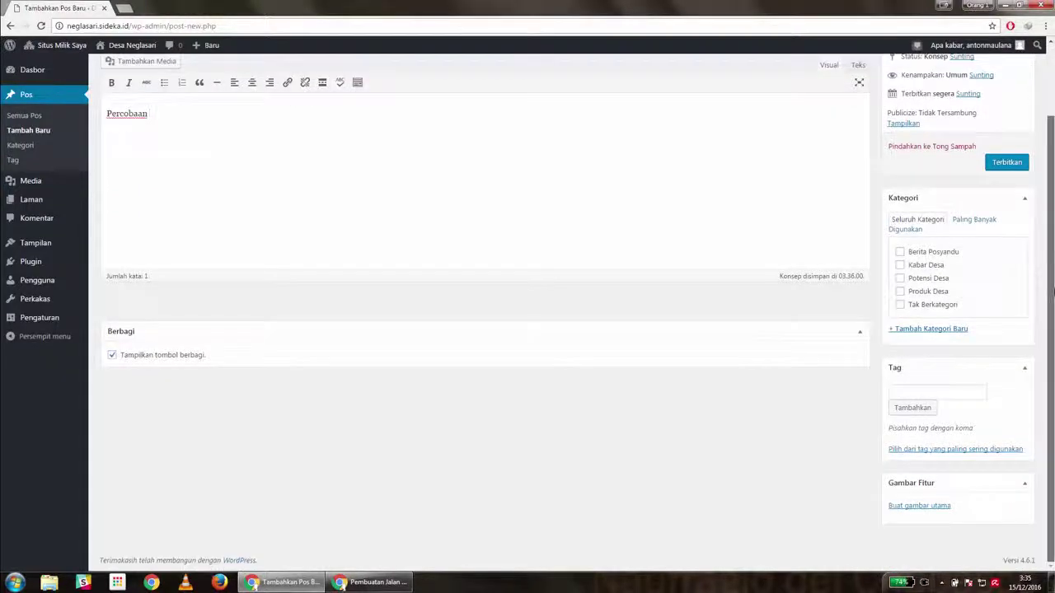
left_click(919, 505)
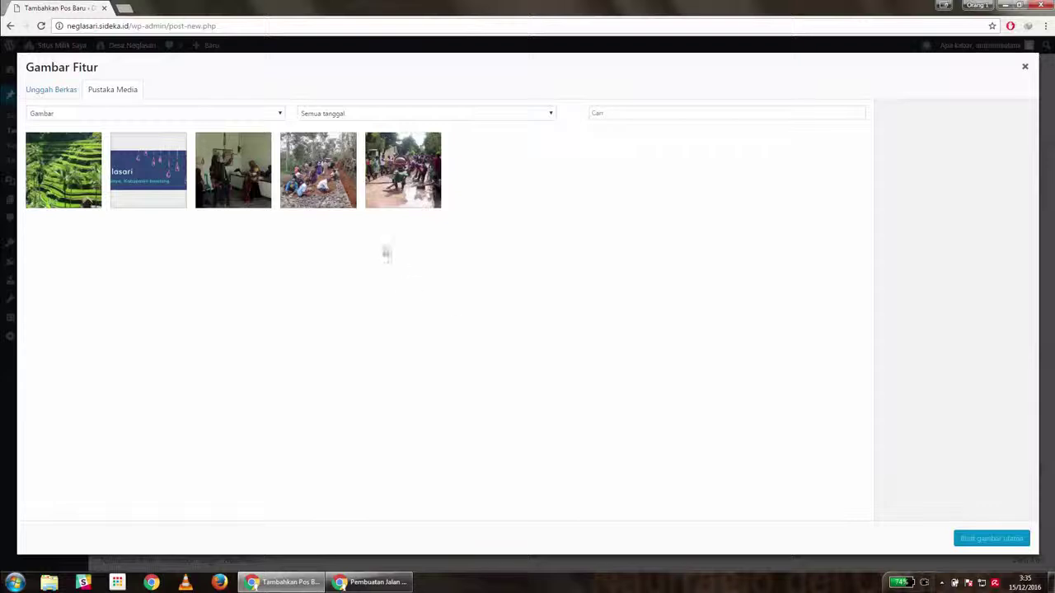
left_click(328, 183)
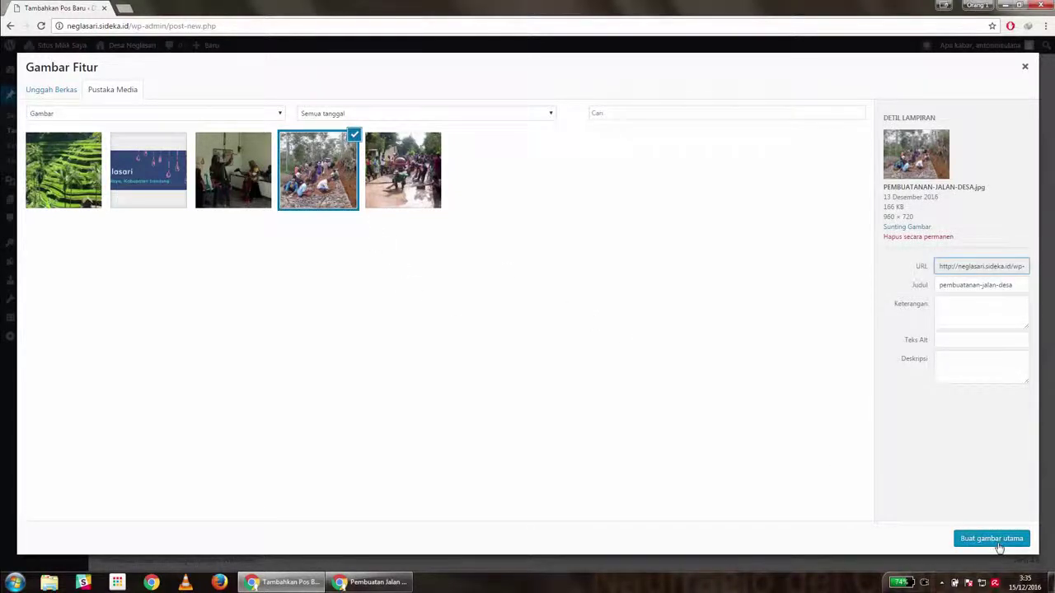
left_click(992, 539)
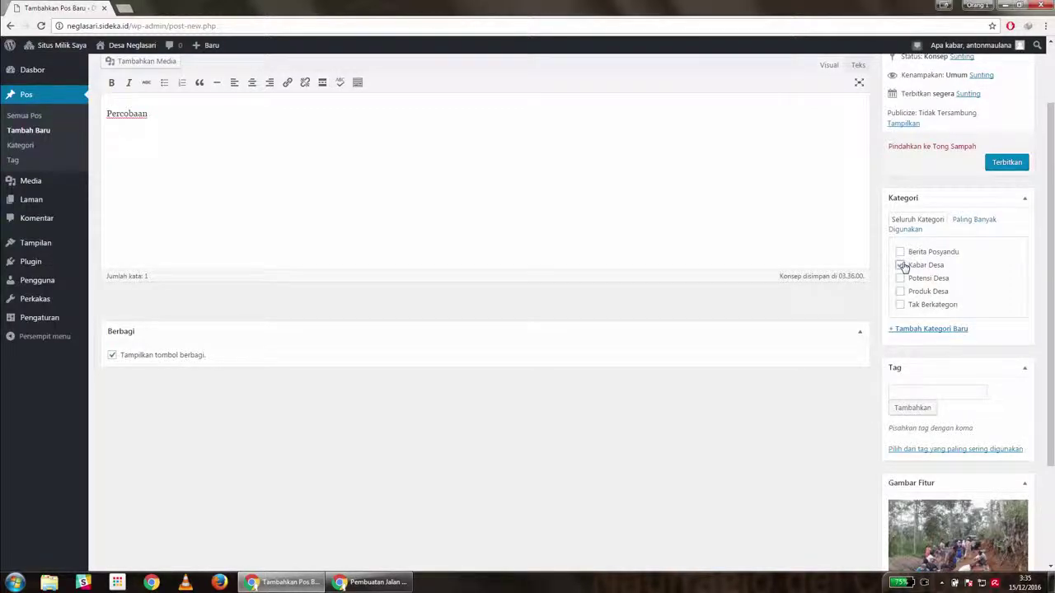
Publish the post in the Kabar Desa category and view the published article in a new browser tab
scroll(989, 247, "up", 1)
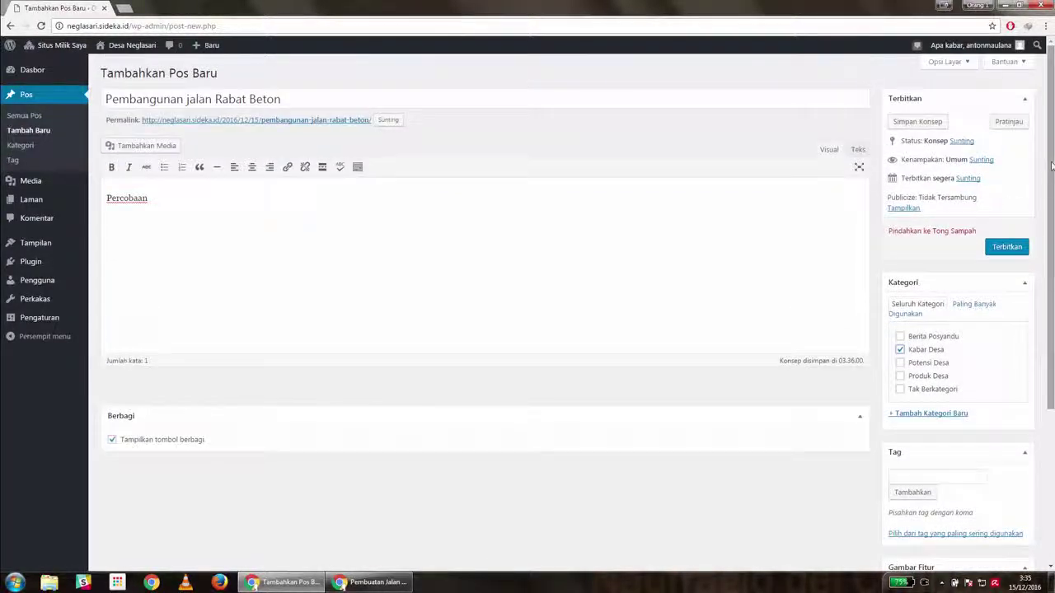
left_click(1002, 249)
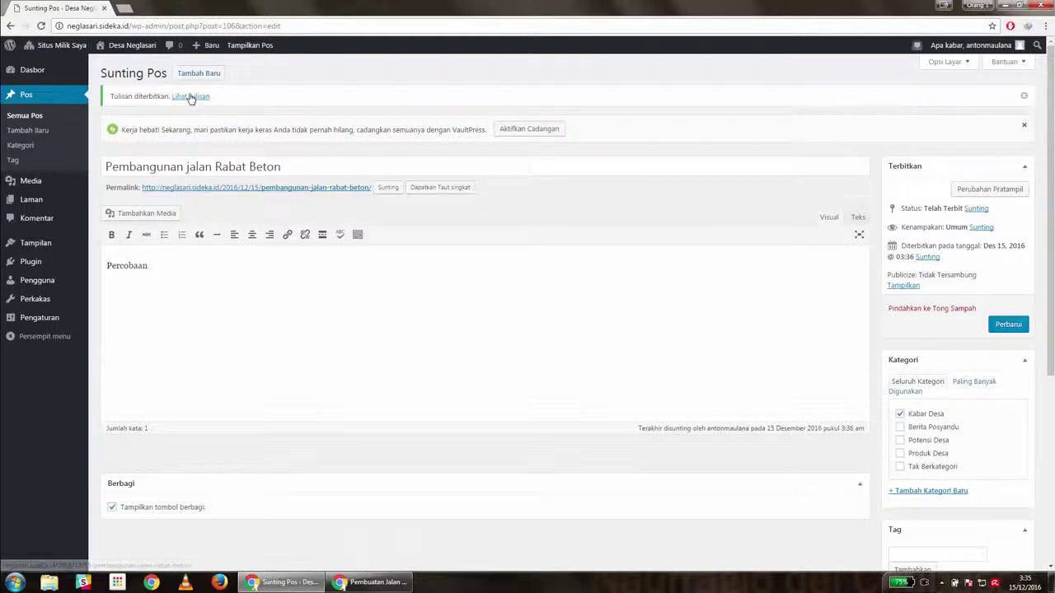
right_click(191, 98)
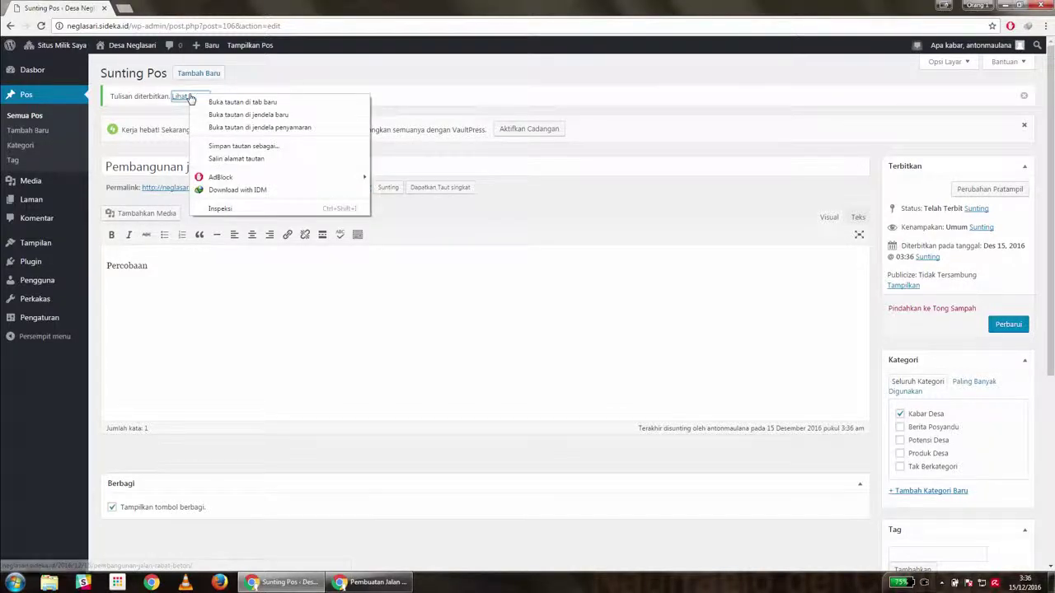
left_click(241, 102)
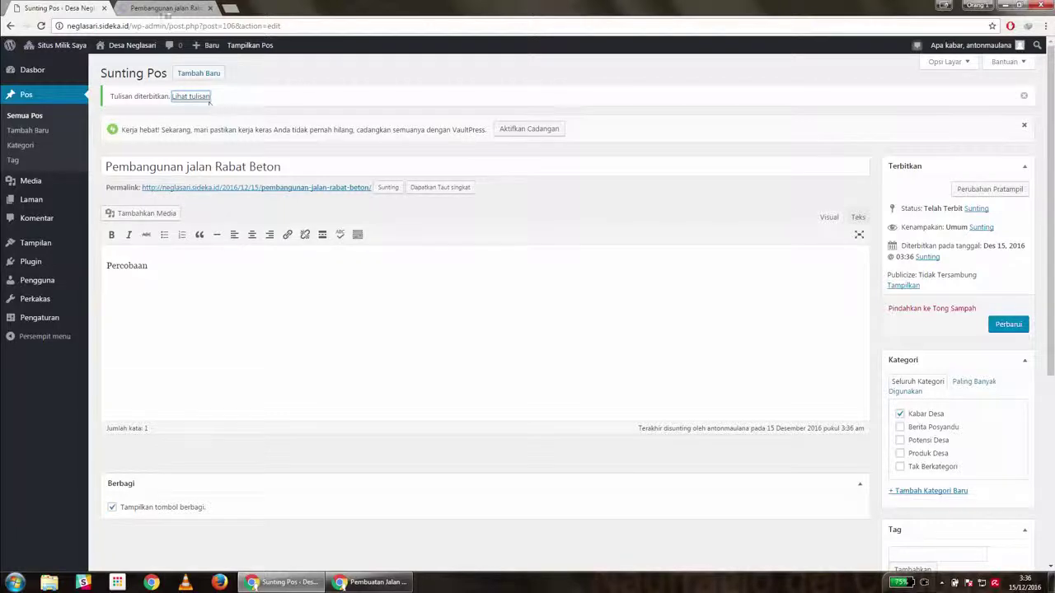
left_click(163, 7)
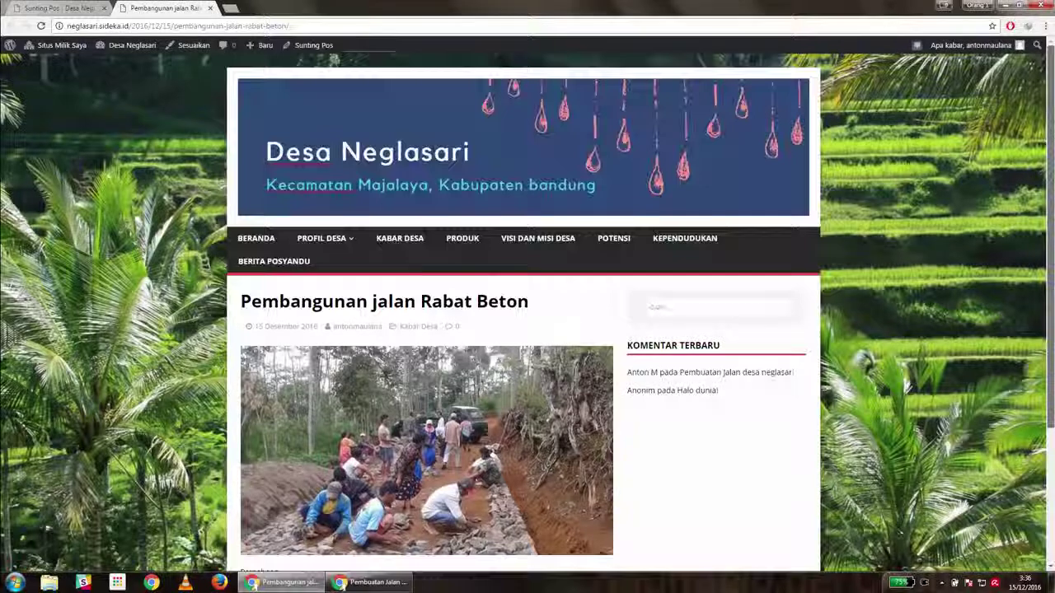
Check the published article for a comment form, then activate the Wpdevart Facebook comments plugin in the dashboard
scroll(1051, 124, "down", 3)
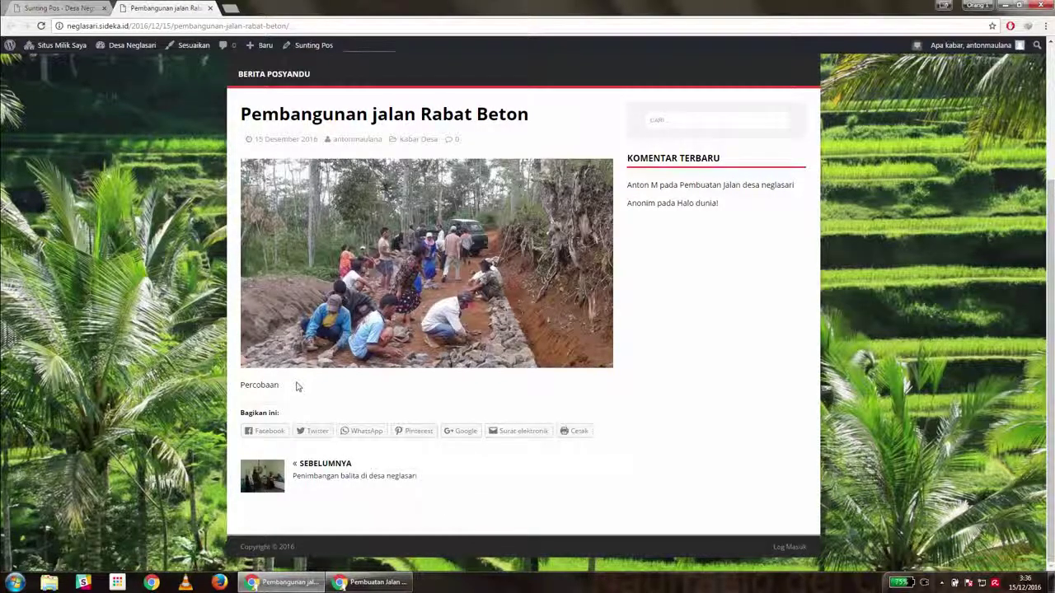
left_click(75, 7)
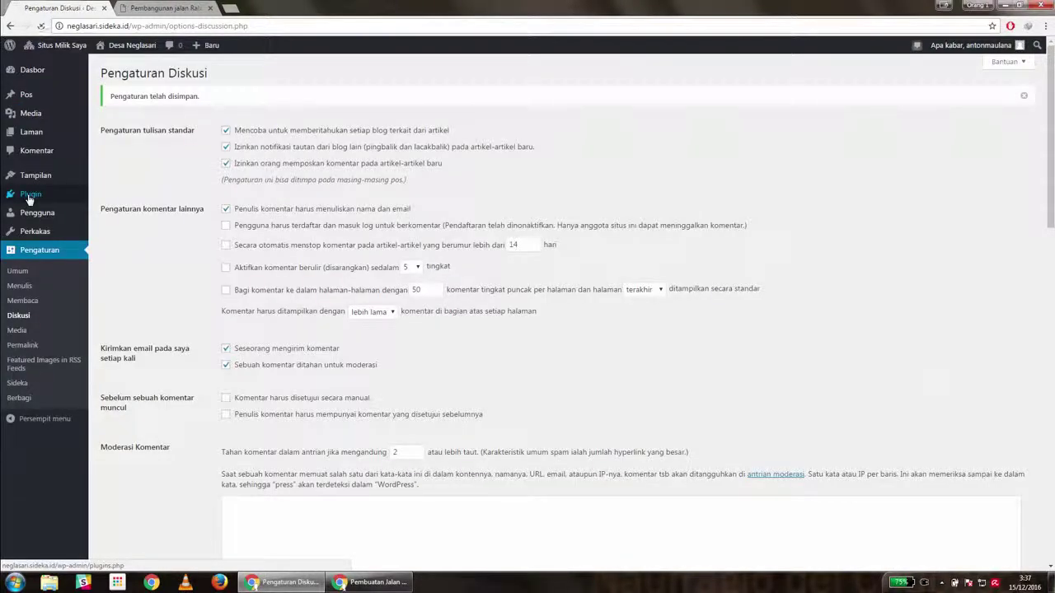
left_click(30, 196)
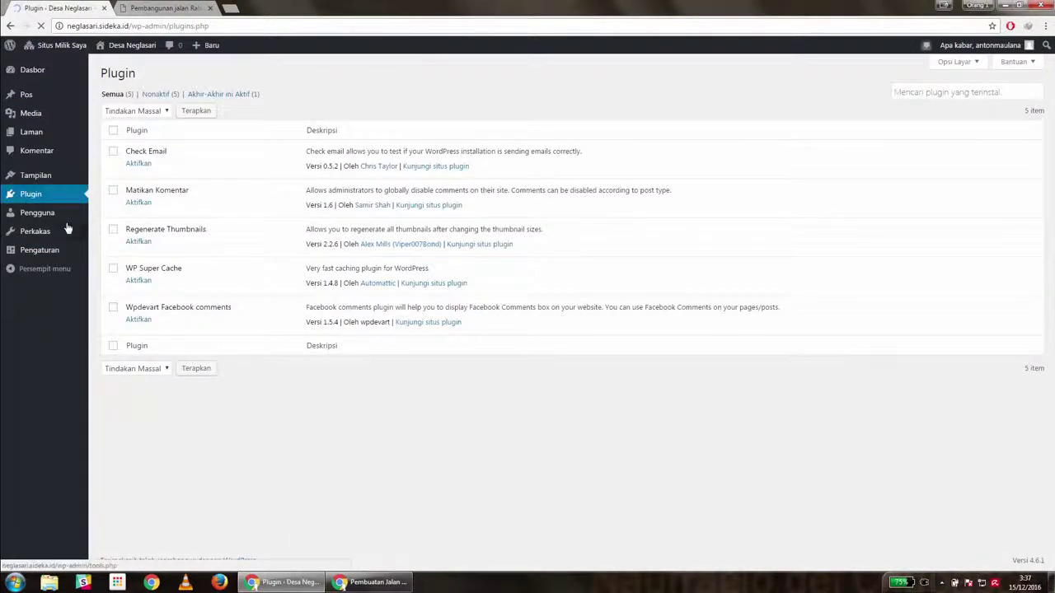
left_click(147, 324)
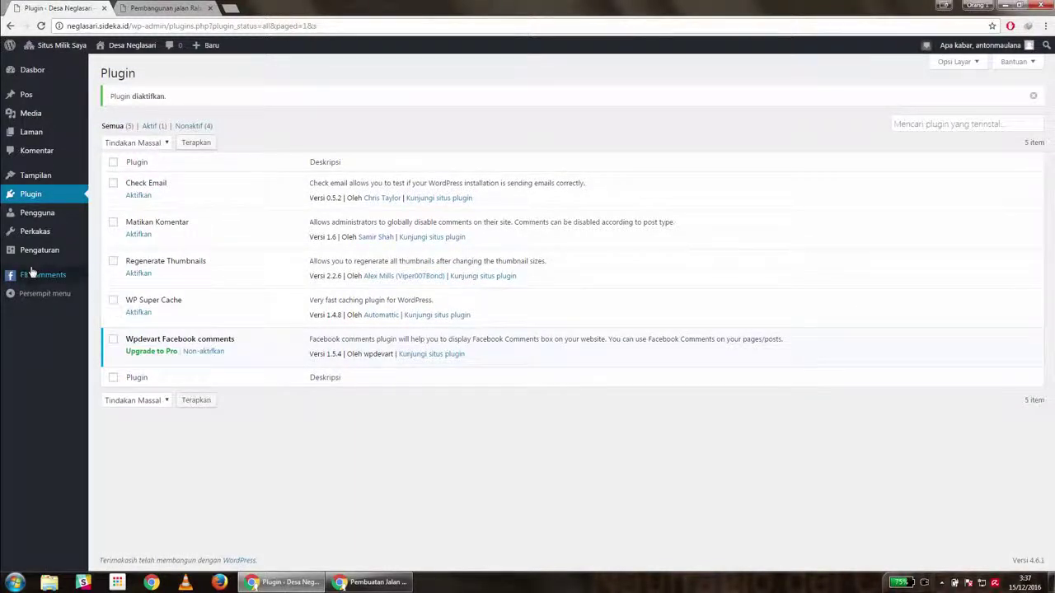
mouse_move(34, 274)
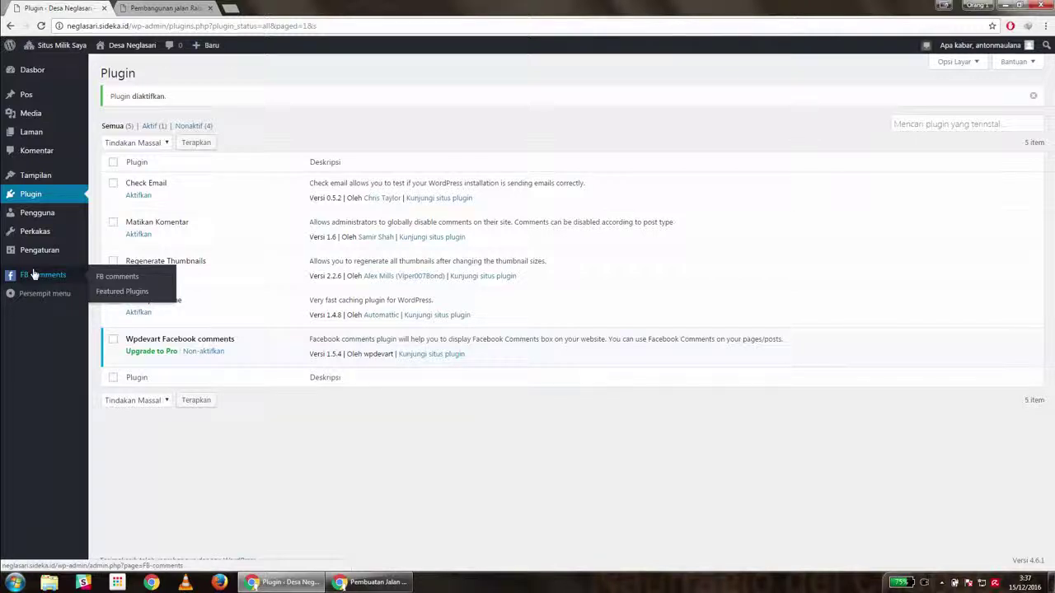
Reload the published article, write the Facebook comment "wah kerennnnn" under it and start the login needed to send it
left_click(159, 8)
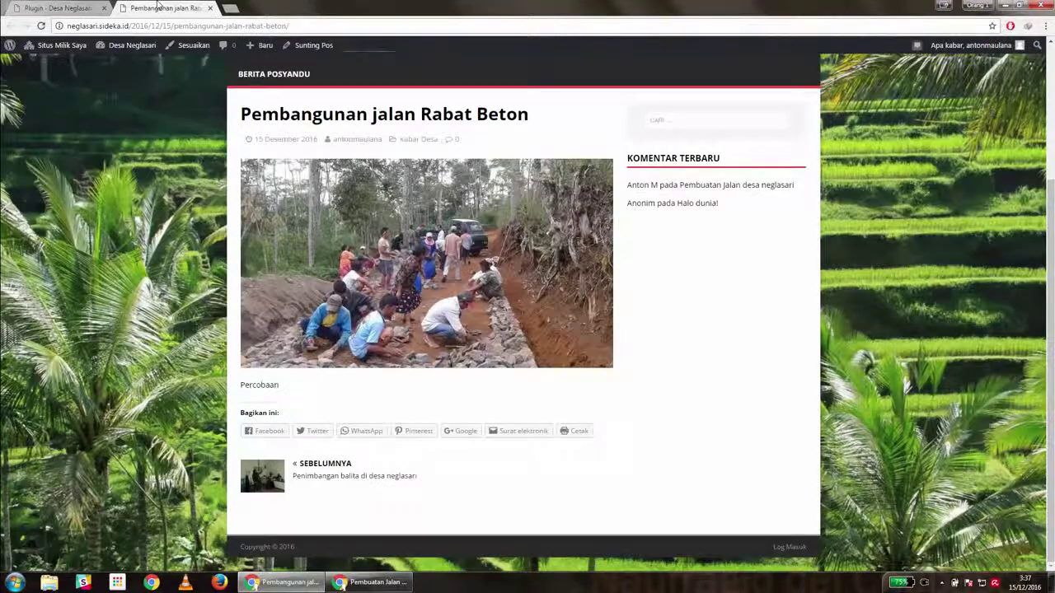
left_click(42, 26)
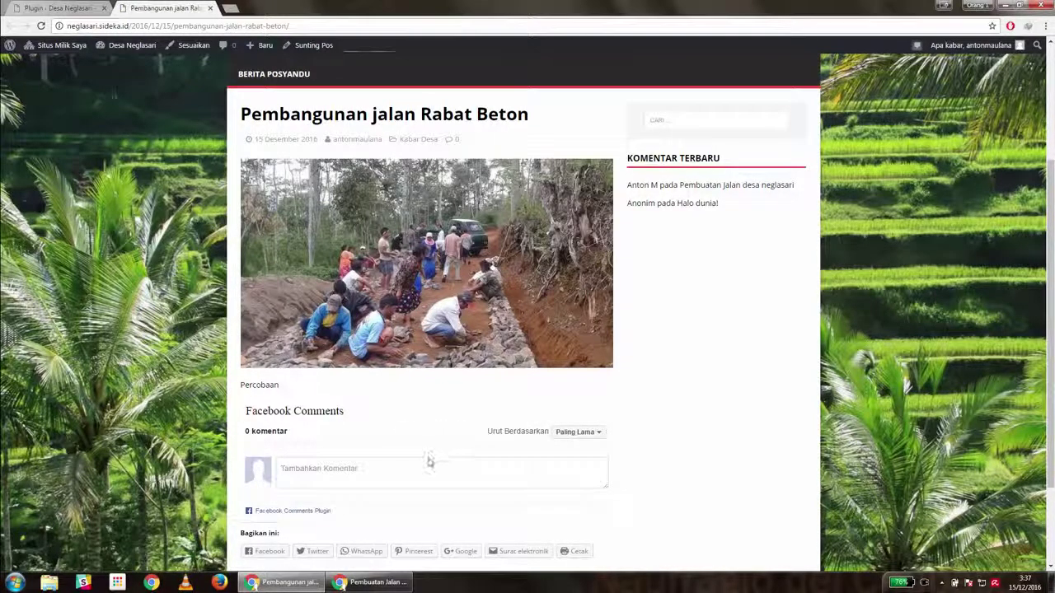
left_click(432, 469)
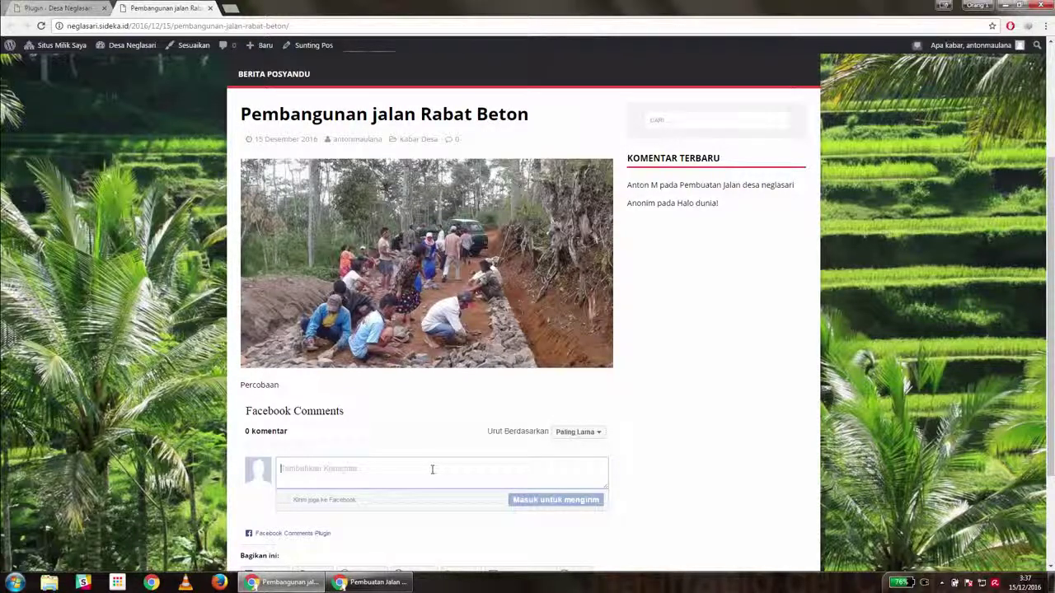
type("wji")
type("h ")
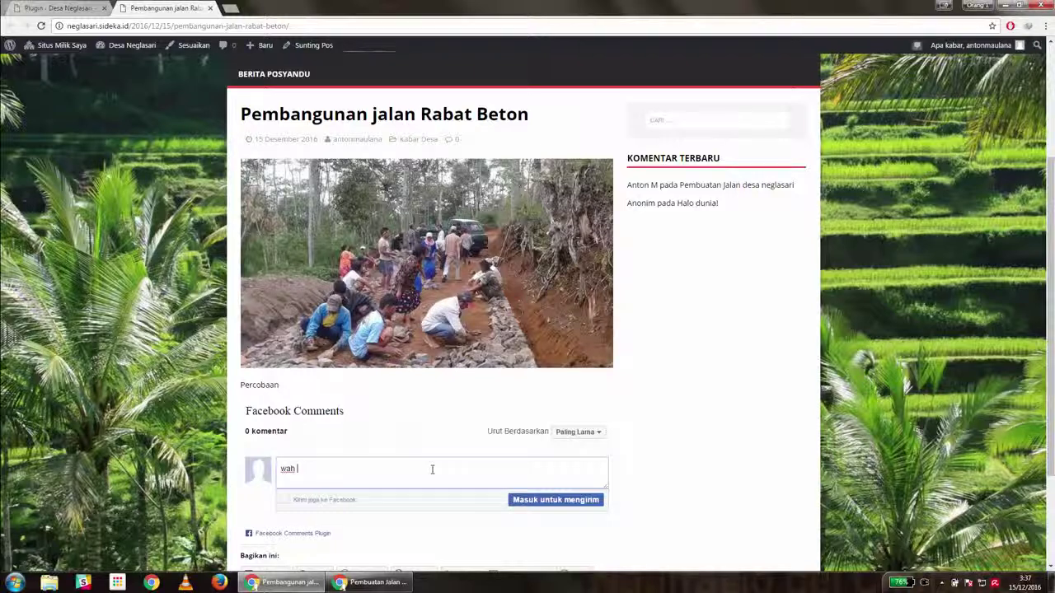
type("kerennnnn")
left_click(547, 500)
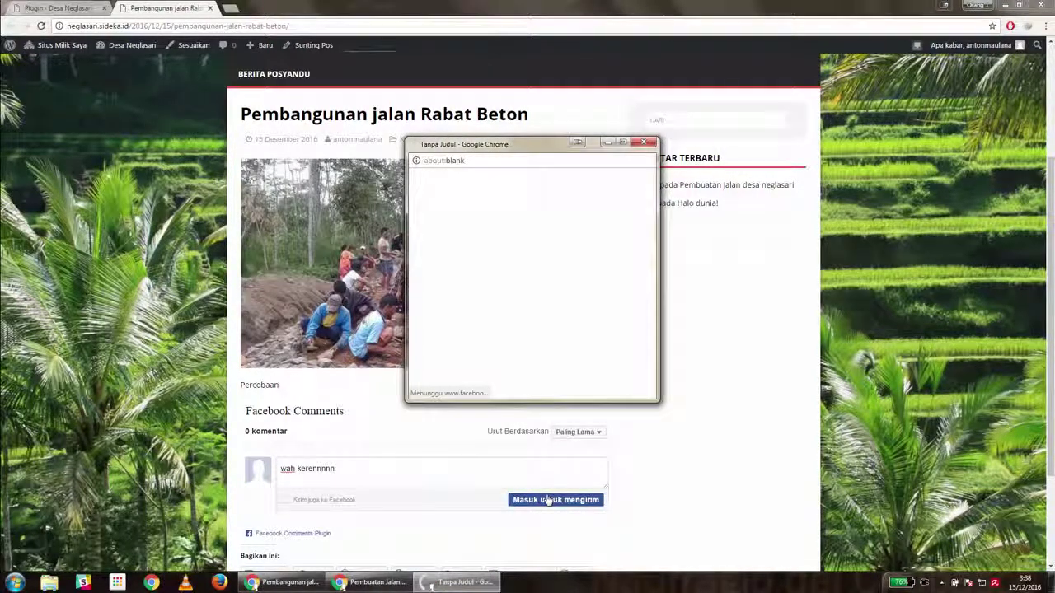
Log in to Facebook in the popup window with the account's e-mail and password
type("mal")
left_click(566, 250)
left_click(564, 262)
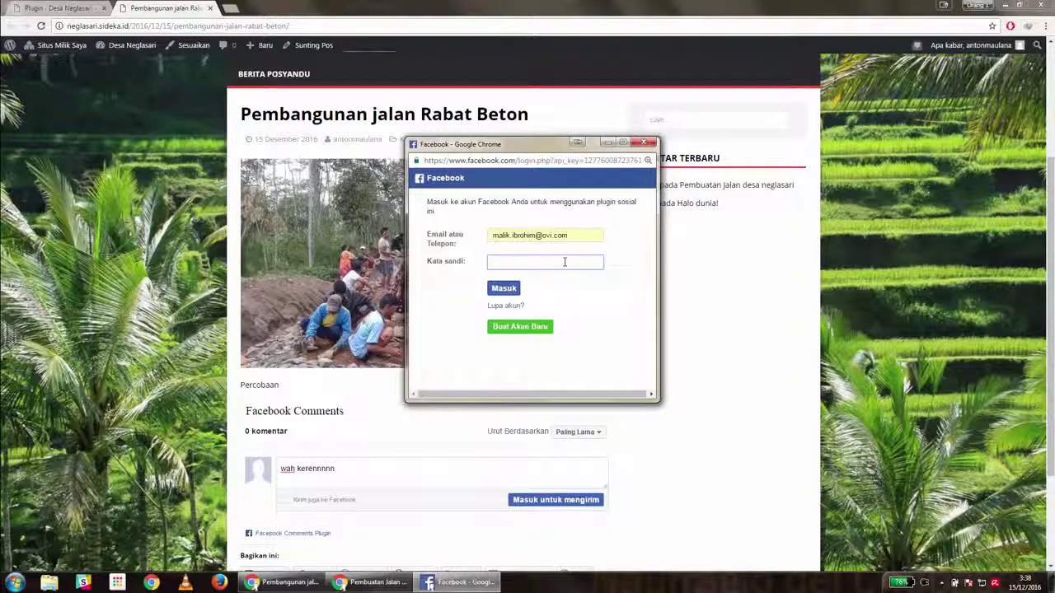
type("•••")
left_click(510, 287)
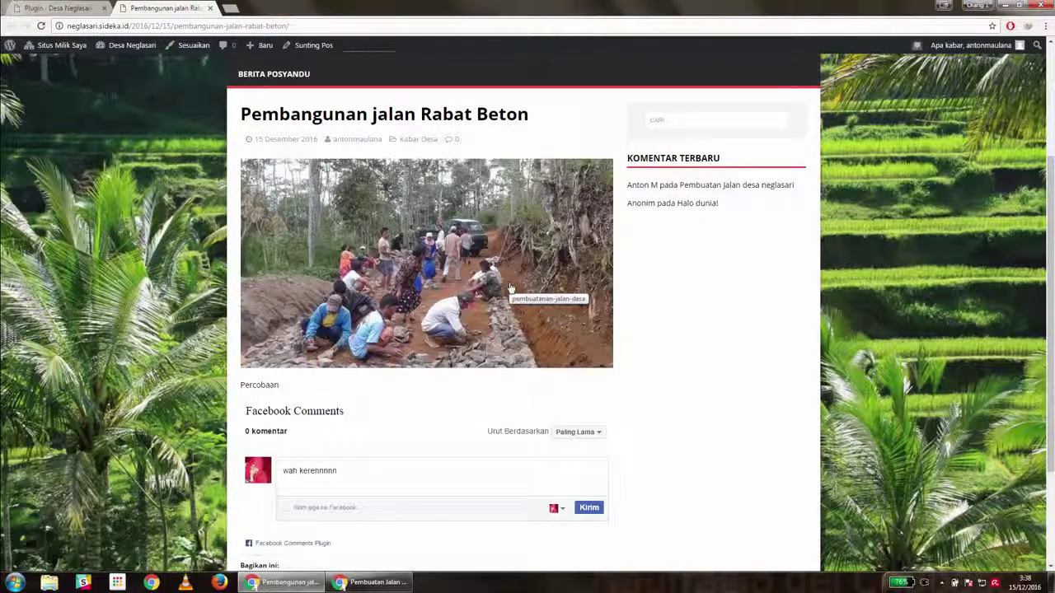
Send the written Facebook comment from the logged-in account and dismiss the dialog over the comment box
left_click(588, 517)
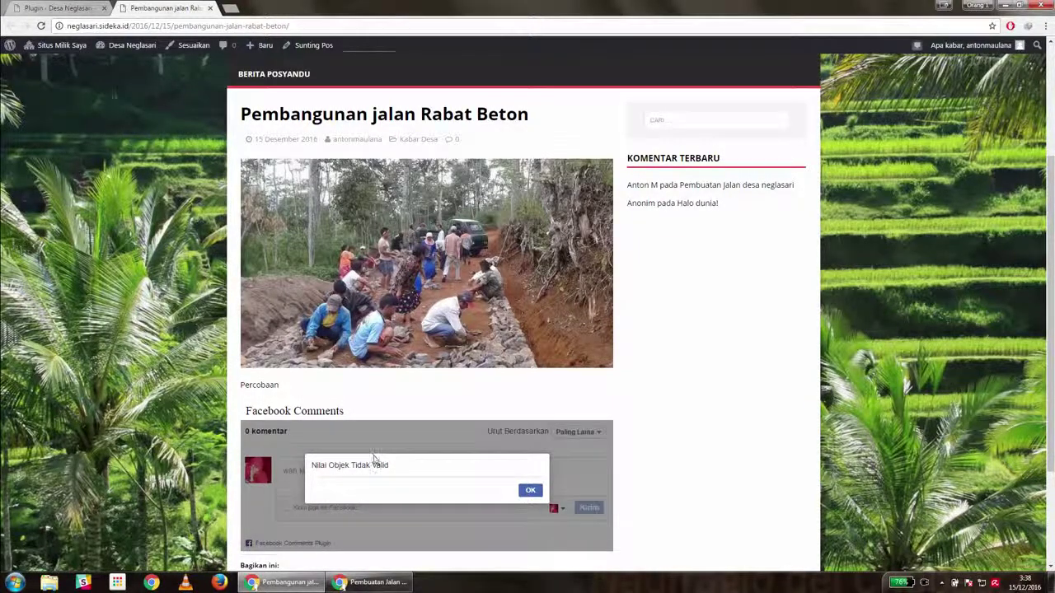
left_click_drag(392, 470, 306, 464)
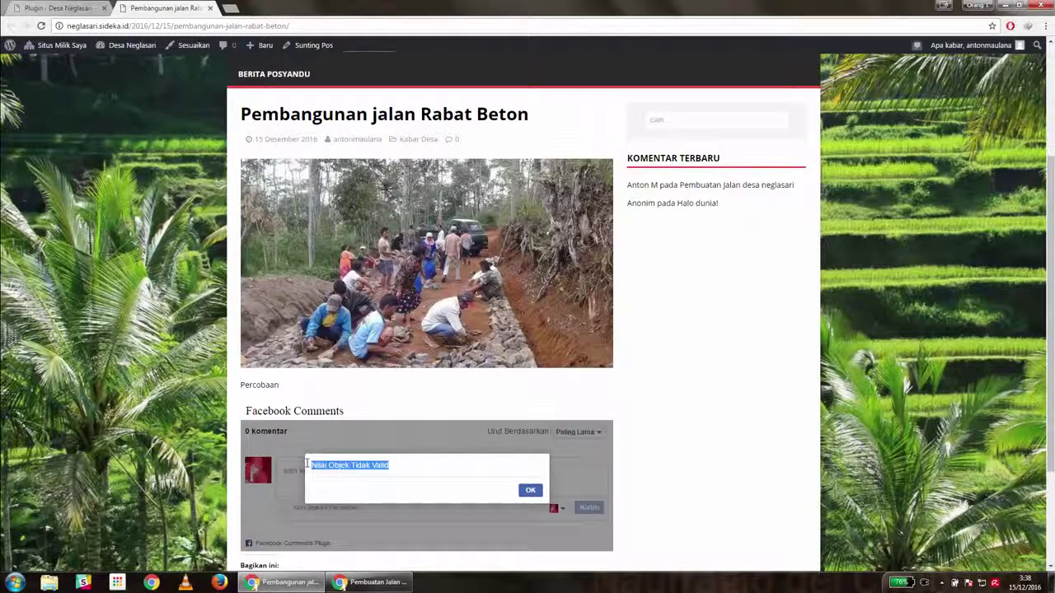
left_click(528, 494)
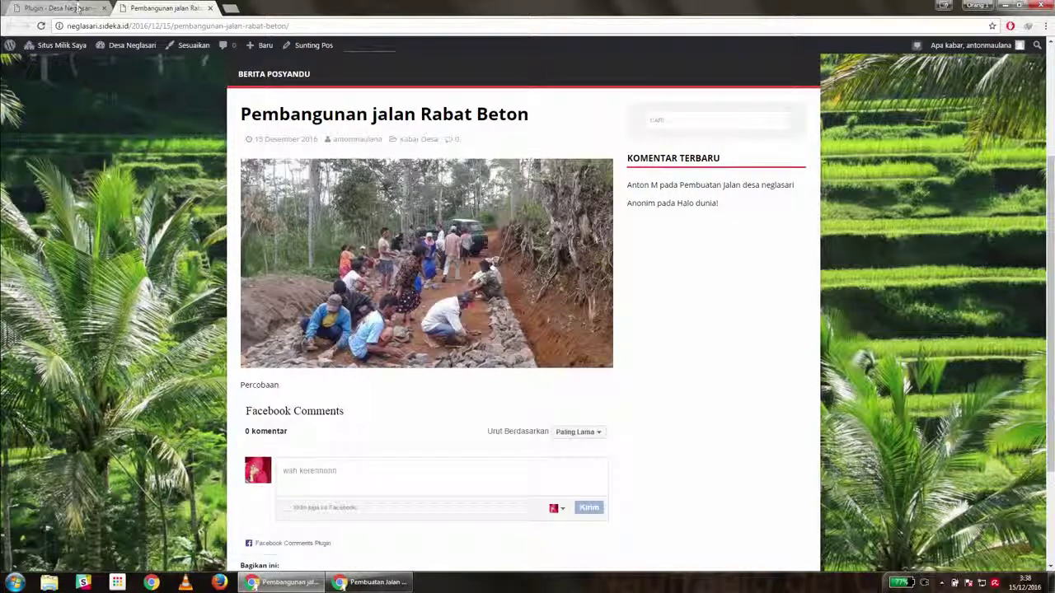
Open the post "Pembangunan jalan Rabat Beton" for editing from the dashboard's list of all posts and update it
left_click(78, 8)
mouse_move(64, 97)
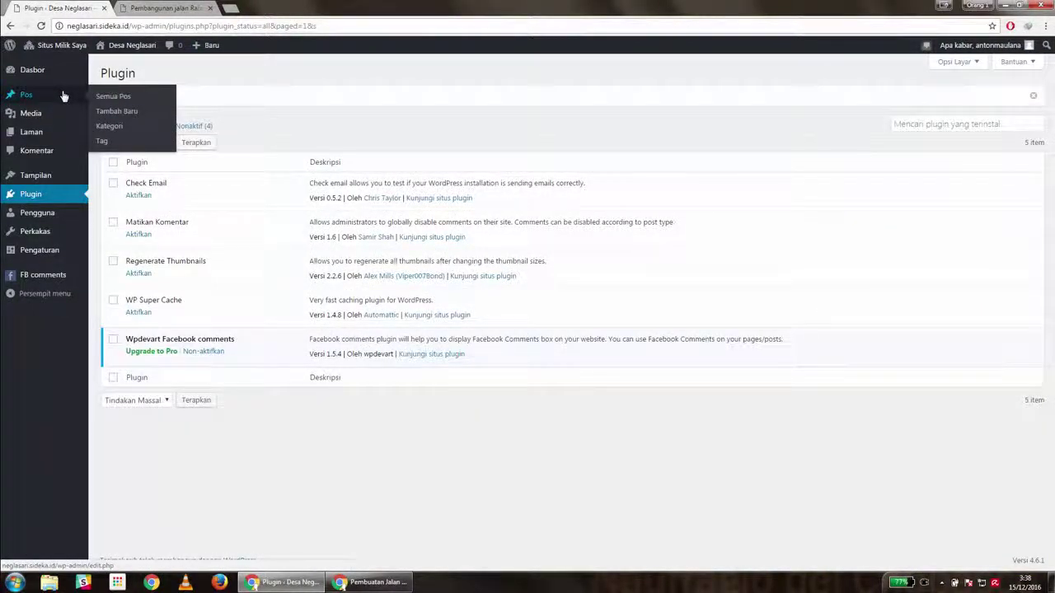
left_click(101, 97)
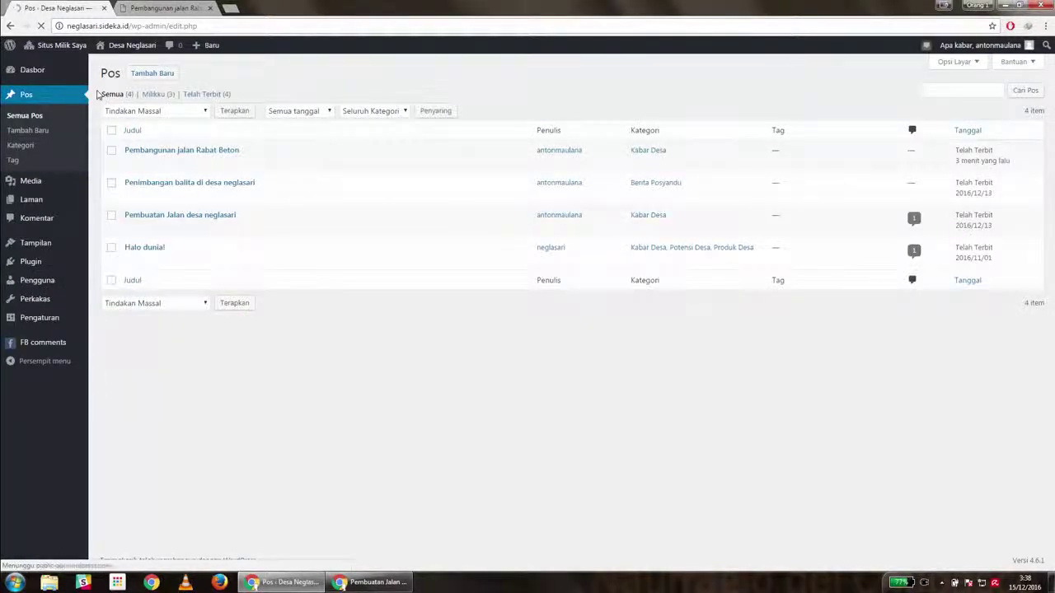
mouse_move(156, 151)
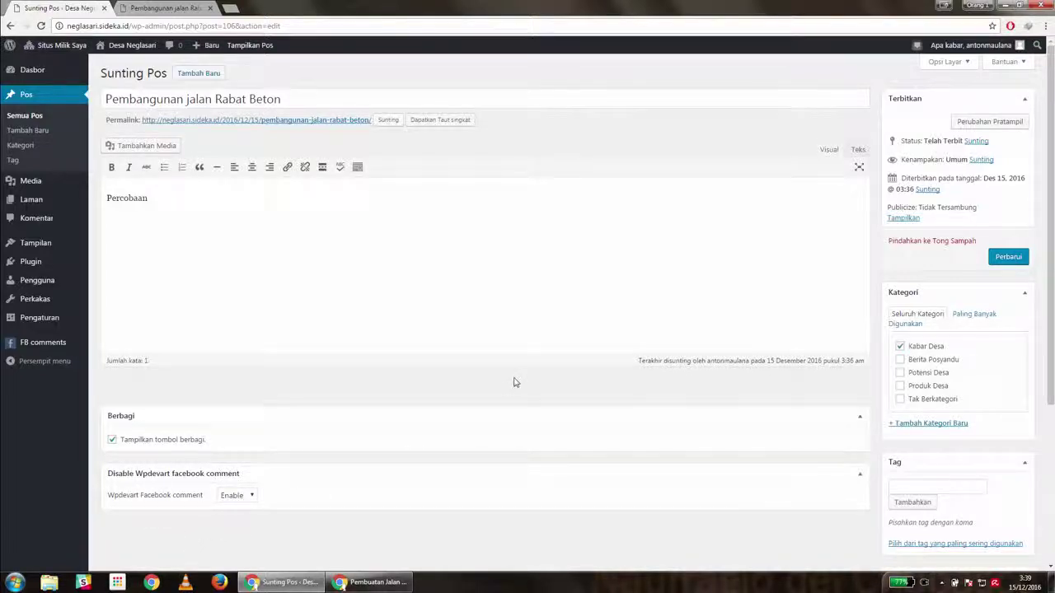
left_click(997, 257)
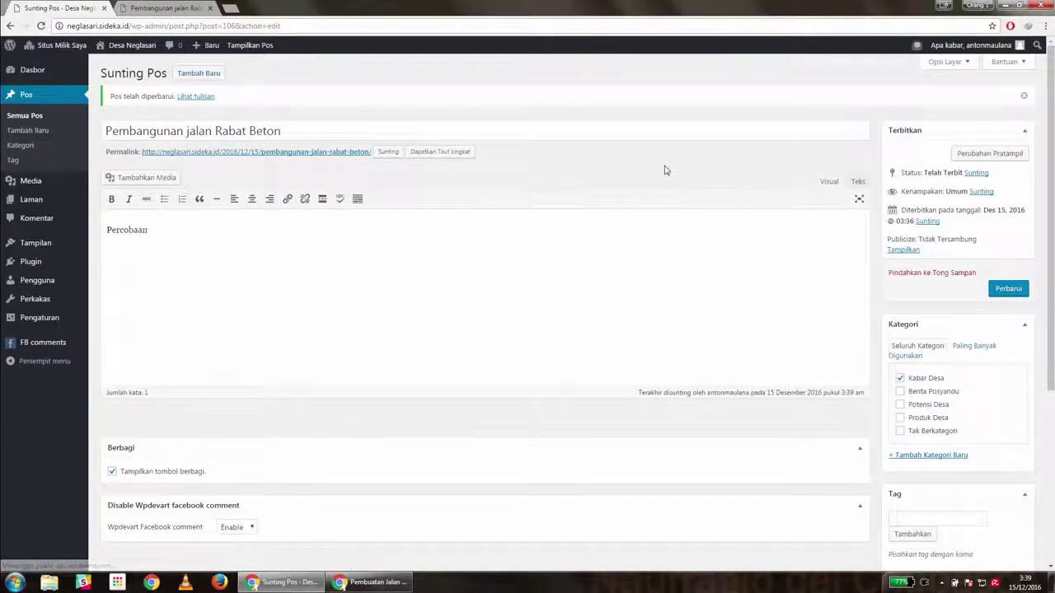
Reload the published article, post a second Facebook comment reading "bagus banget" and review the comment list
left_click(171, 7)
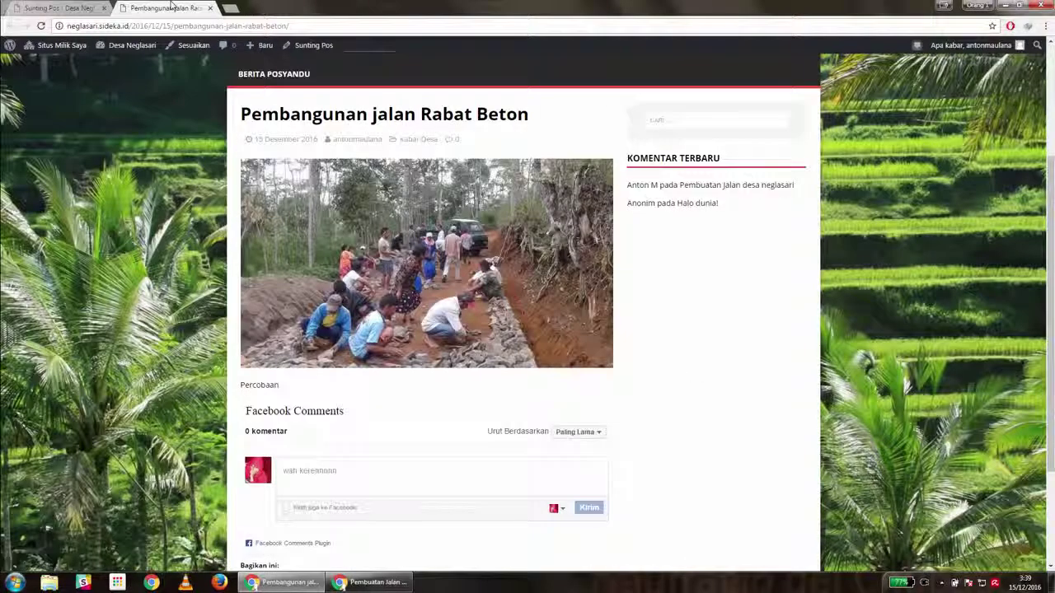
left_click(42, 26)
left_click(41, 26)
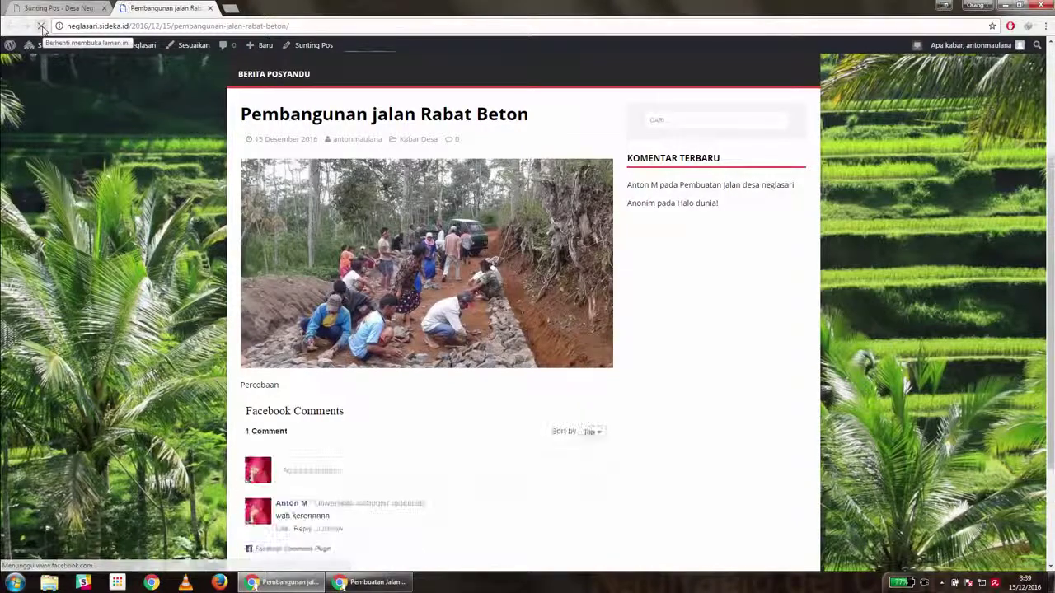
left_click(347, 474)
type("bagus banget")
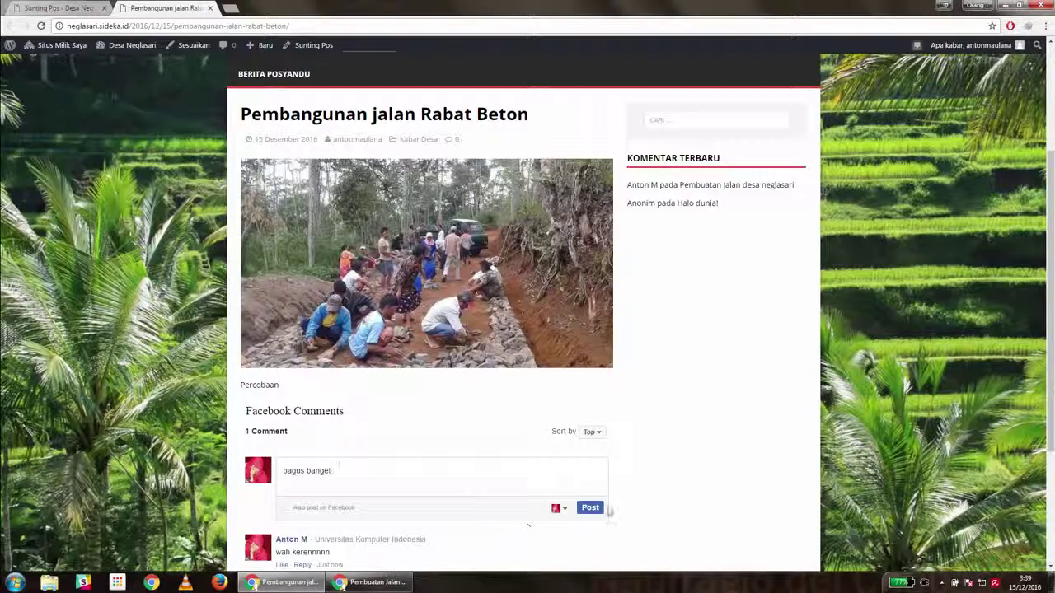
left_click(592, 509)
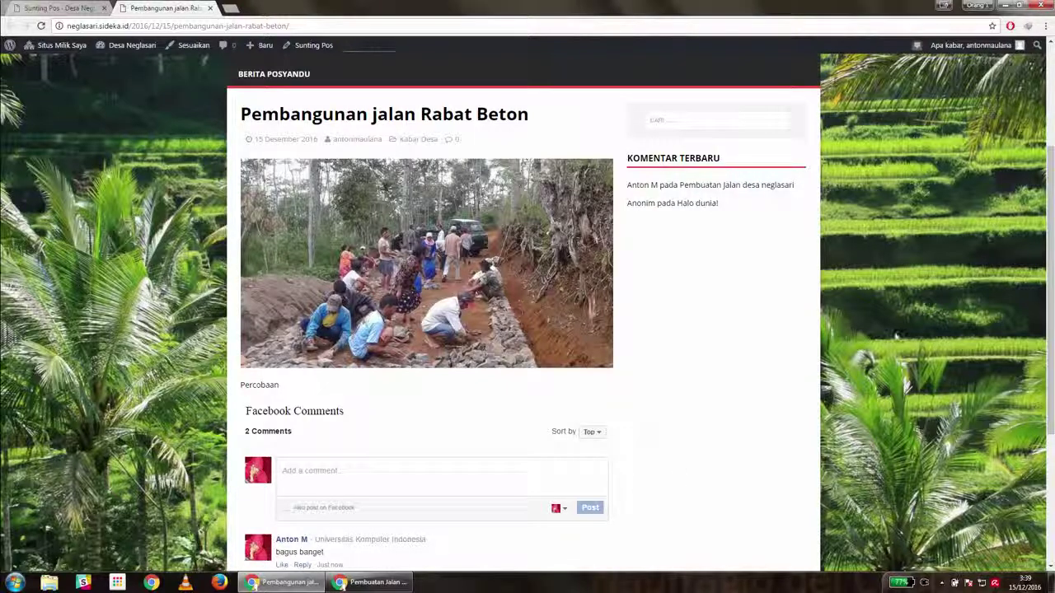
scroll(1052, 210, "down", 2)
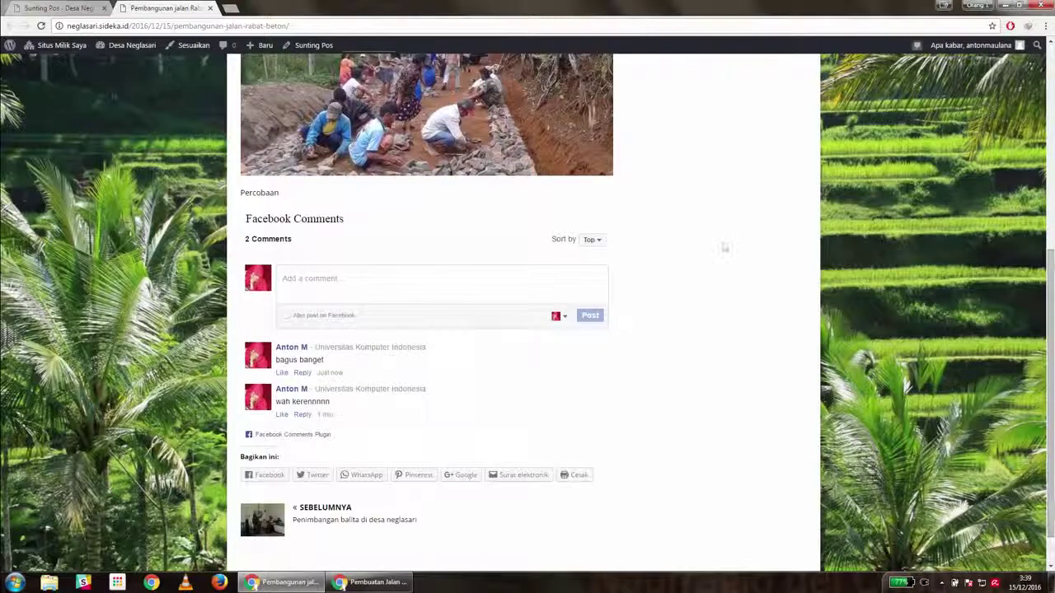